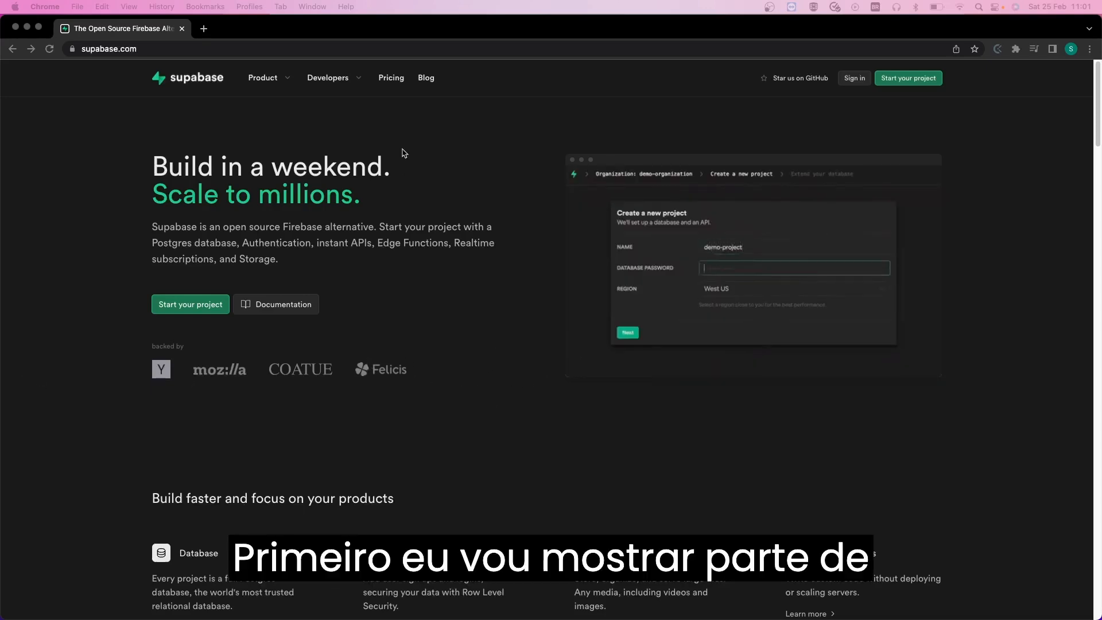
Open the Supabase pricing page and compare the Free, Pro and Enterprise plans, including the Free plan's inactivity note.
{"action": "left_click", "coordinate": [390, 79]}
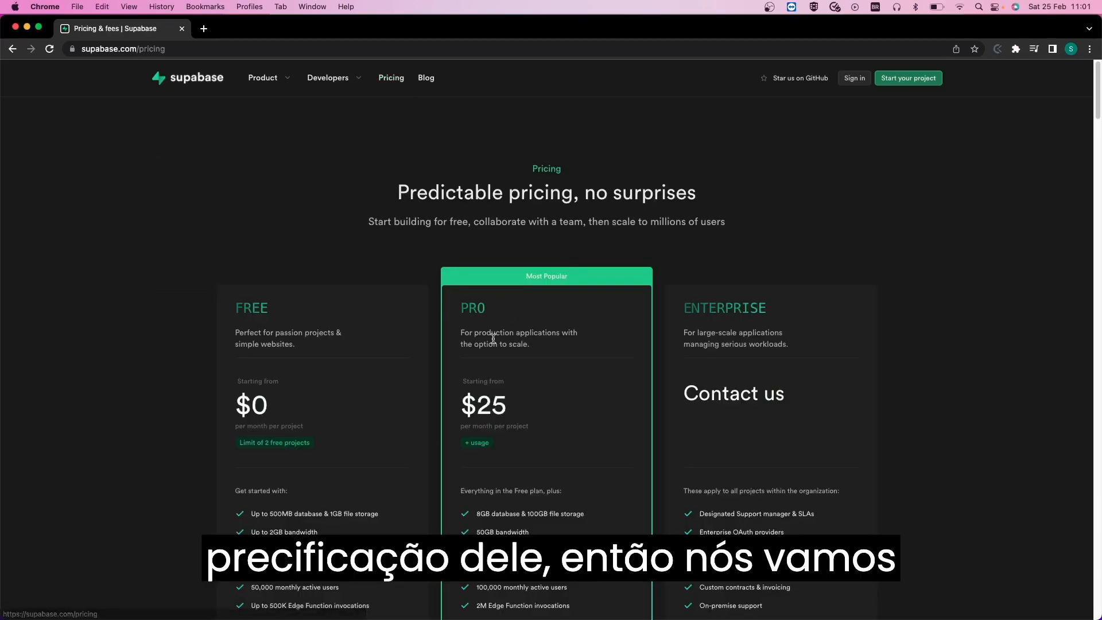
{"action": "scroll", "coordinate": [240, 290], "scroll_direction": "down", "scroll_amount": 5}
{"action": "scroll", "coordinate": [240, 289], "scroll_direction": "up", "scroll_amount": 2}
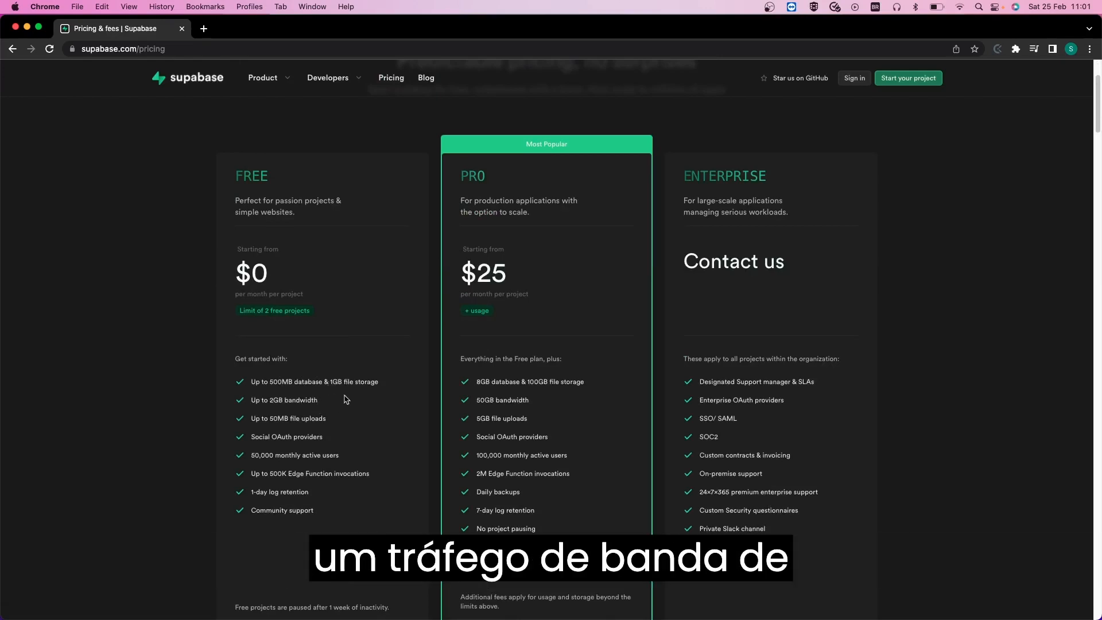
{"action": "scroll", "coordinate": [354, 405], "scroll_direction": "down", "scroll_amount": 1}
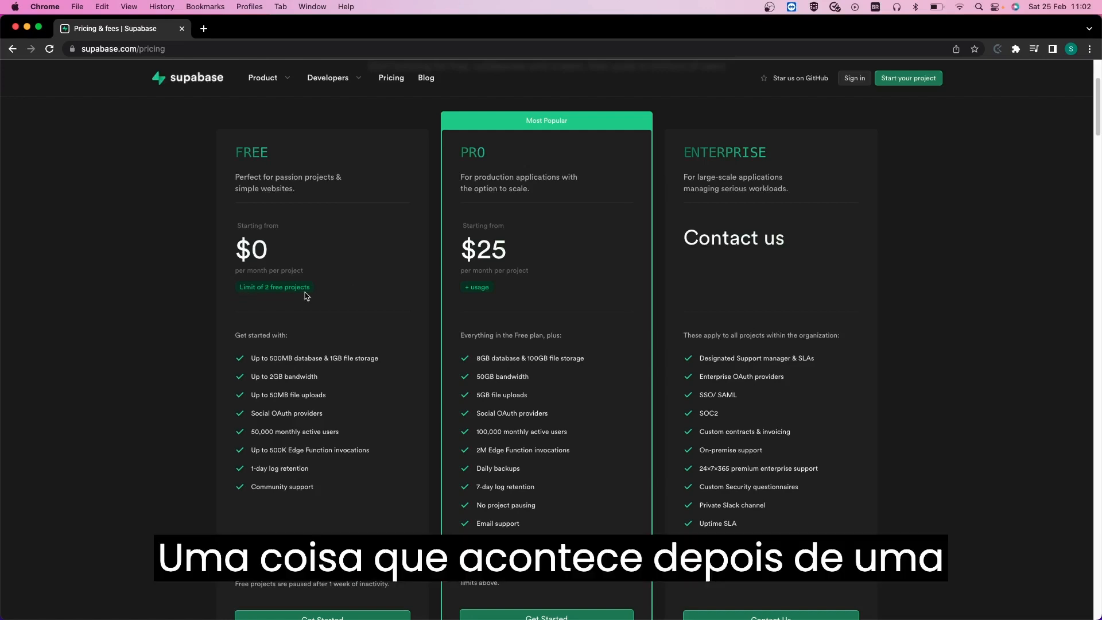
{"action": "scroll", "coordinate": [337, 333], "scroll_direction": "down", "scroll_amount": 3}
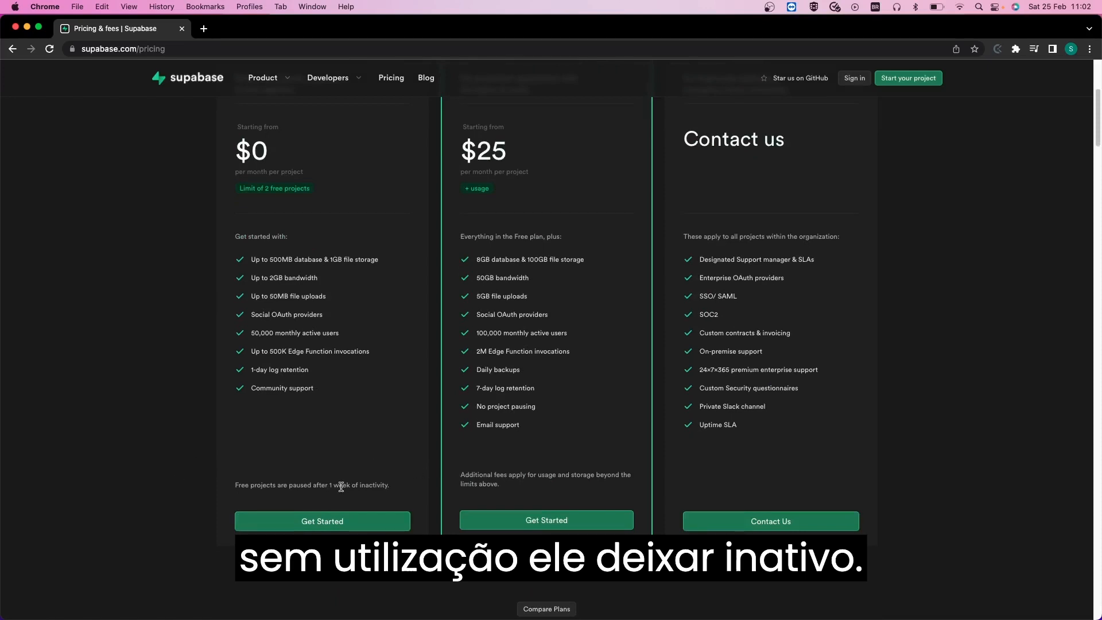
{"action": "left_click_drag", "start_coordinate": [395, 487], "coordinate": [232, 487]}
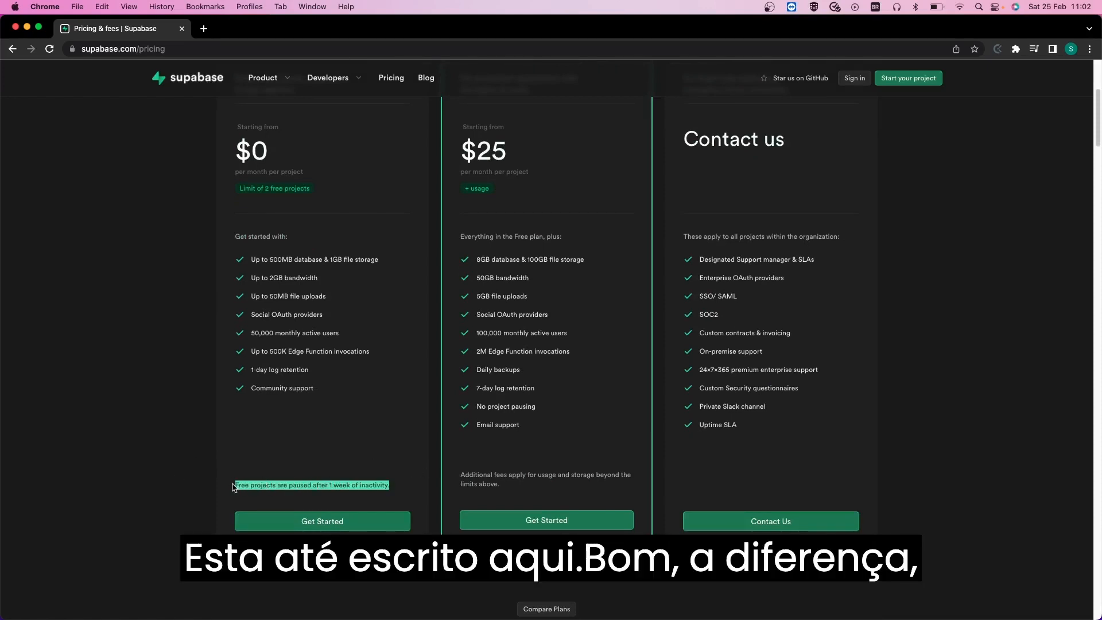
{"action": "left_click", "coordinate": [309, 484]}
{"action": "scroll", "coordinate": [416, 476], "scroll_direction": "up", "scroll_amount": 2}
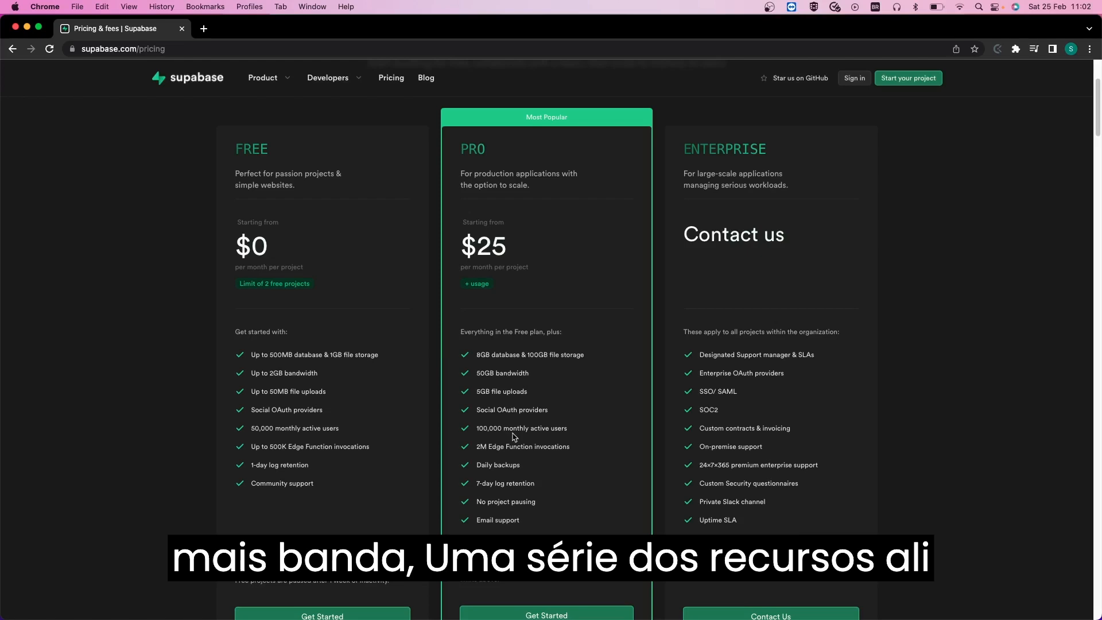
{"action": "scroll", "coordinate": [515, 437], "scroll_direction": "up", "scroll_amount": 5}
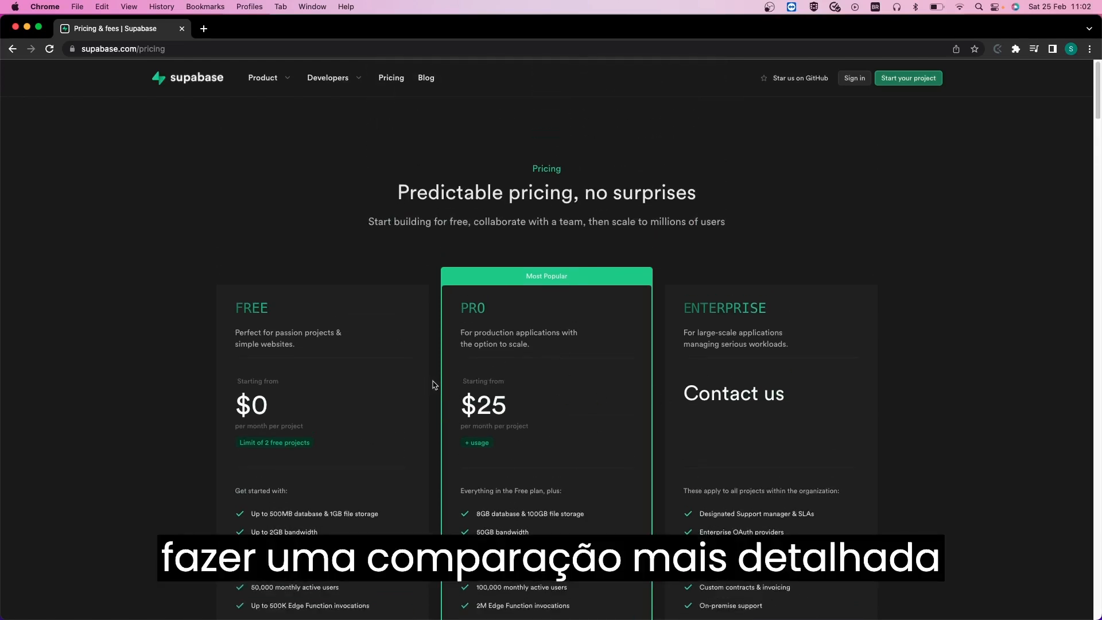
{"action": "scroll", "coordinate": [435, 385], "scroll_direction": "down", "scroll_amount": 5}
{"action": "scroll", "coordinate": [475, 362], "scroll_direction": "up", "scroll_amount": 2}
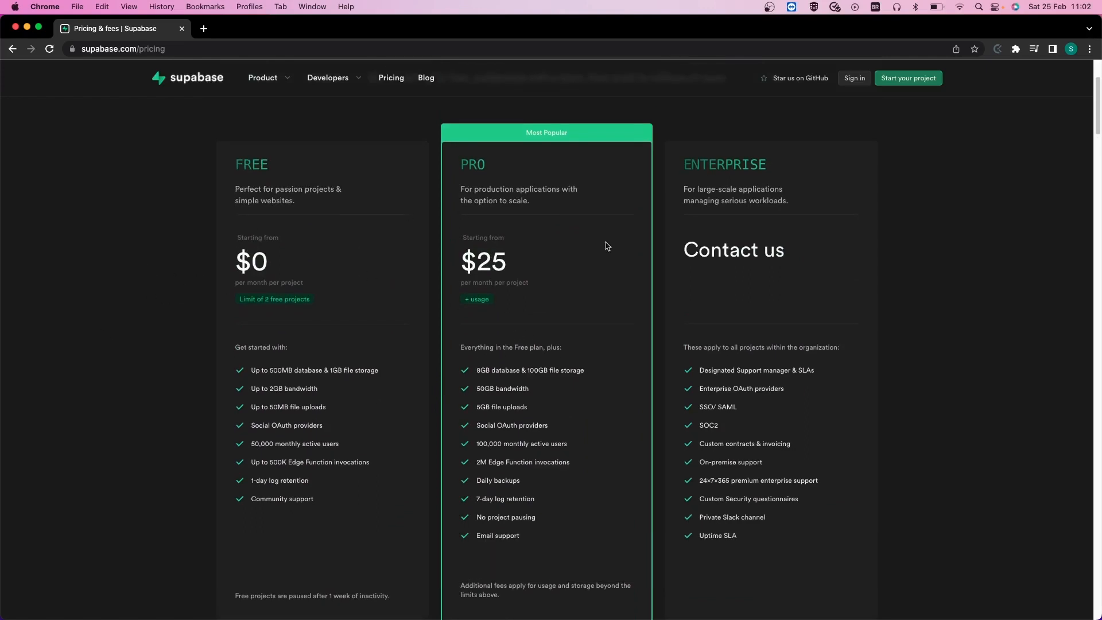
{"action": "scroll", "coordinate": [551, 327], "scroll_direction": "up", "scroll_amount": 5}
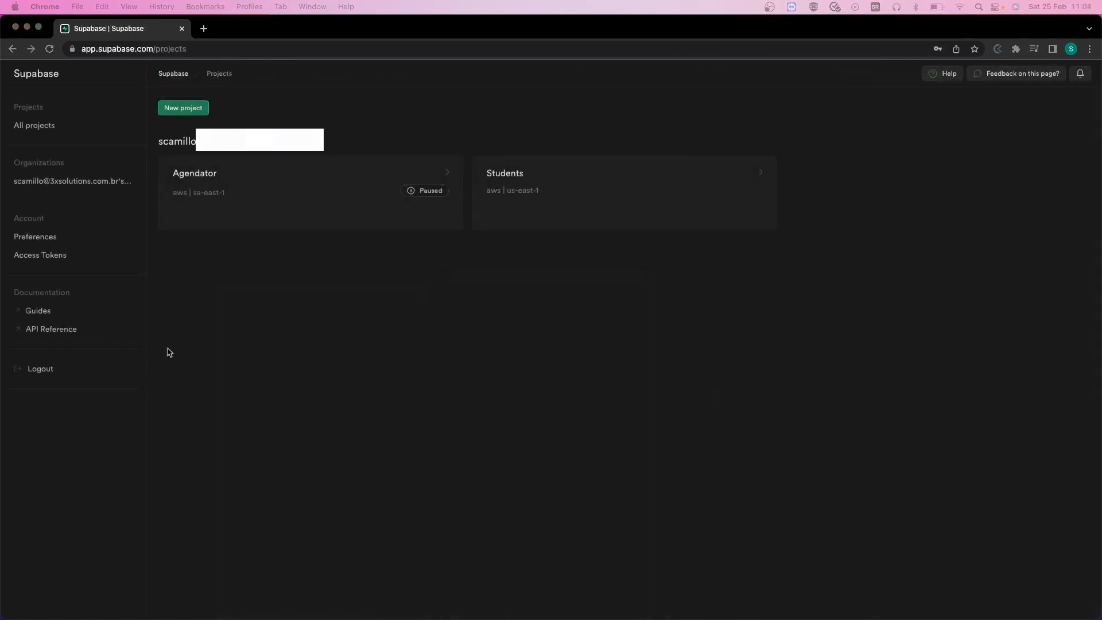
Start a new project in the existing organization, name it Task, and generate a strong database password.
{"action": "left_click", "coordinate": [303, 289]}
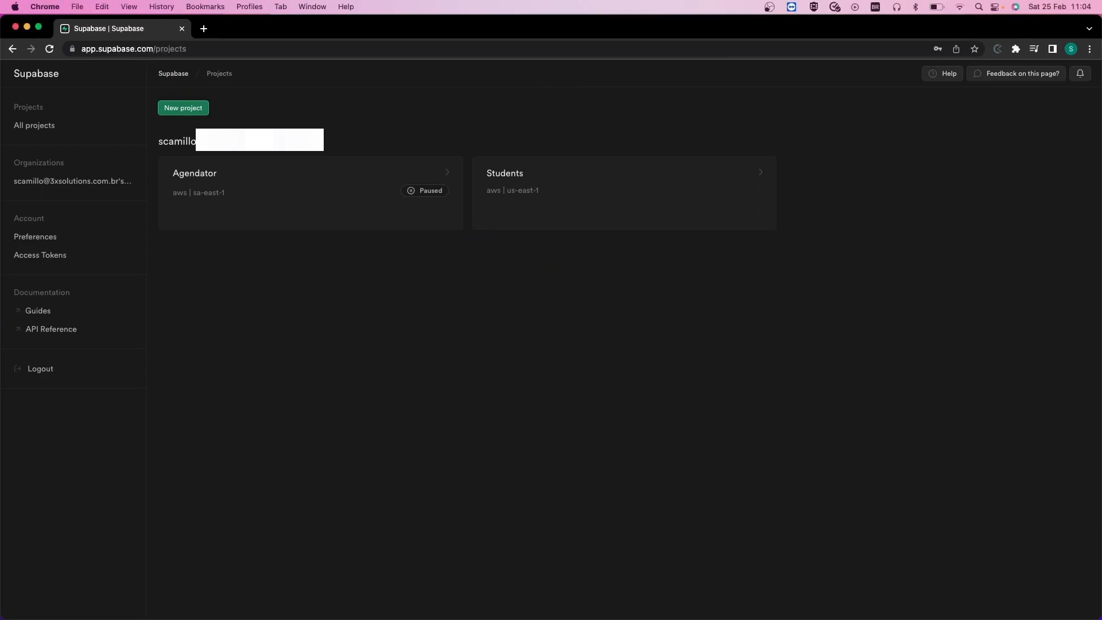
{"action": "left_click", "coordinate": [174, 110]}
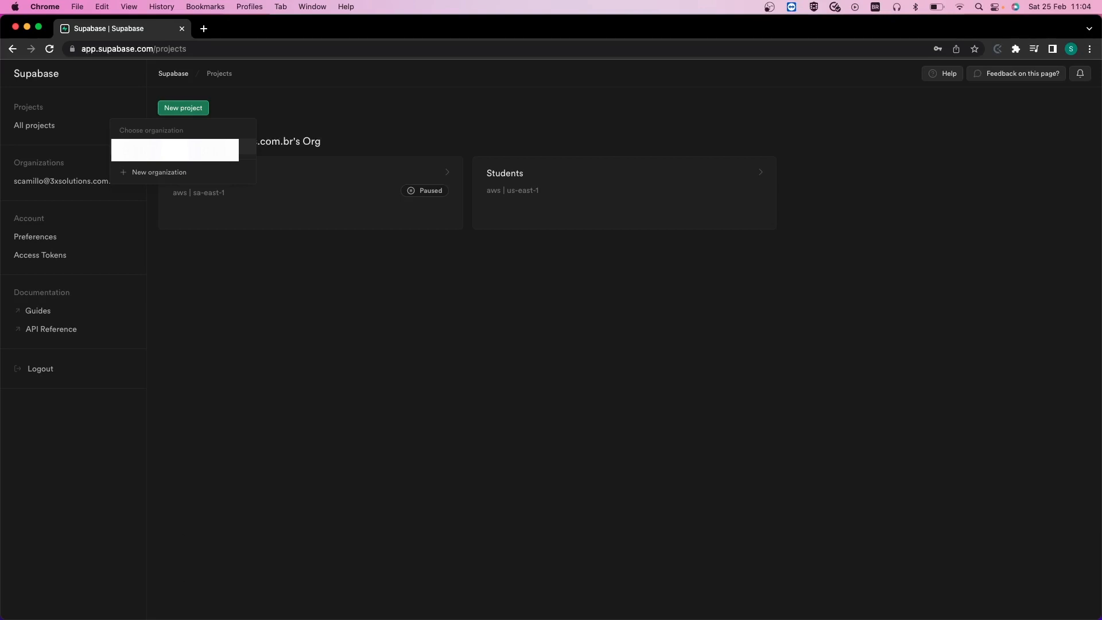
{"action": "left_click", "coordinate": [175, 148]}
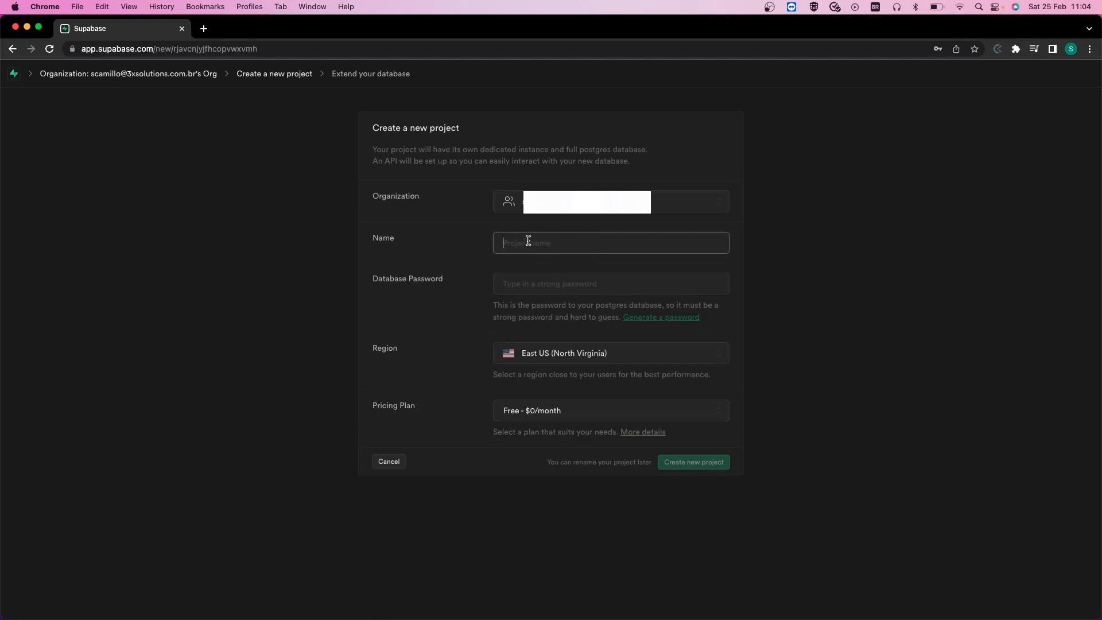
{"action": "type", "text": "Task"}
{"action": "left_click", "coordinate": [544, 287]}
{"action": "left_click", "coordinate": [660, 318]}
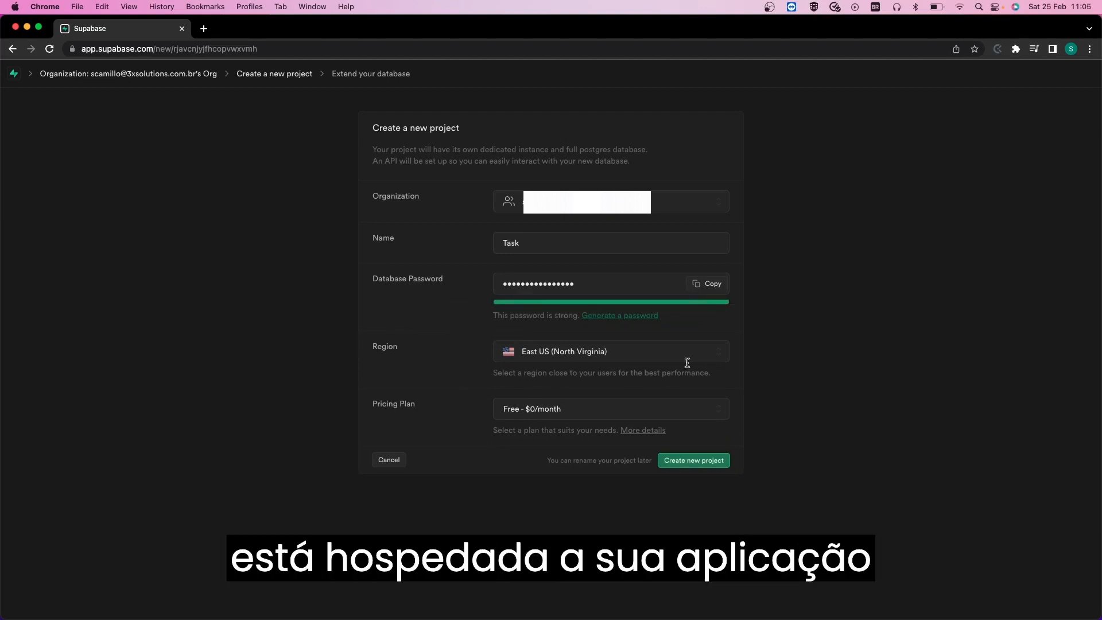
Review the available regions, keep East US (North Virginia), and create the project.
{"action": "left_click", "coordinate": [597, 354]}
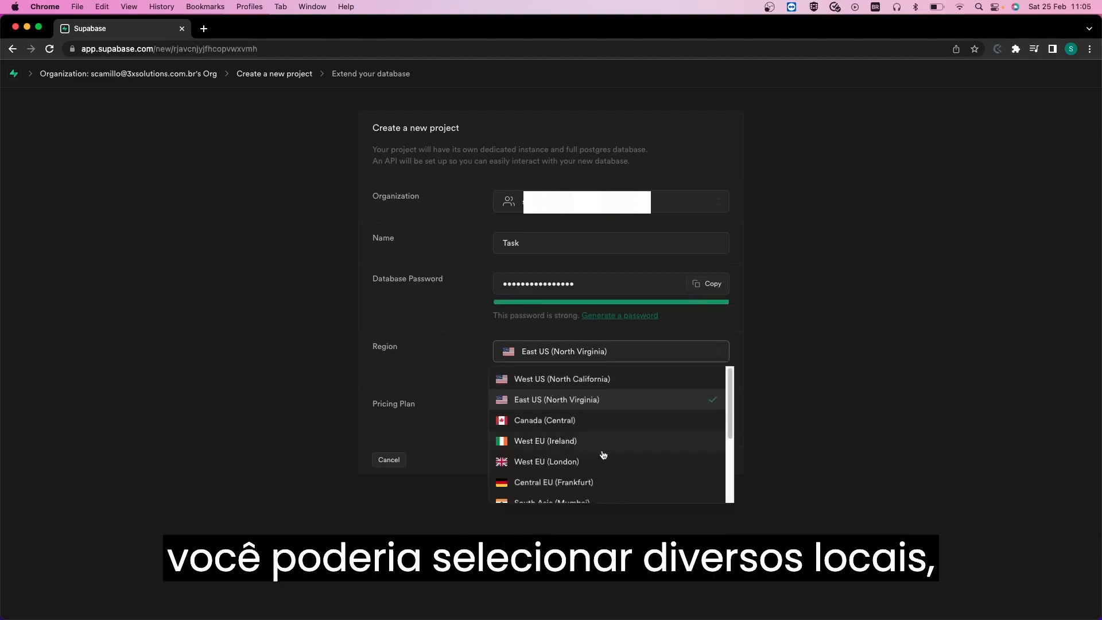
{"action": "scroll", "coordinate": [603, 455], "scroll_direction": "down", "scroll_amount": 5}
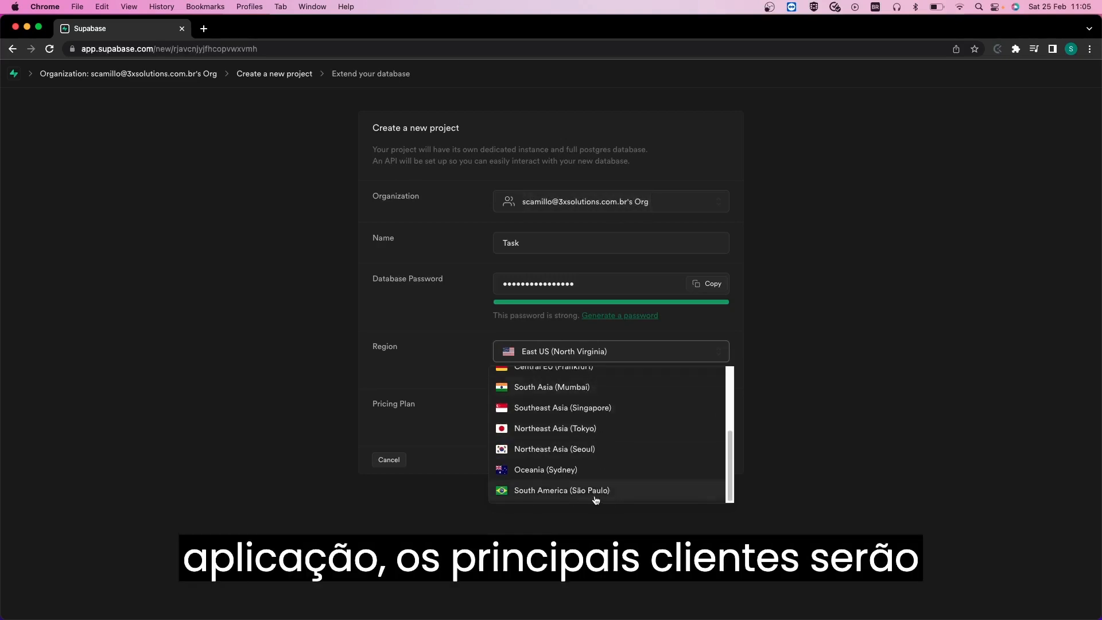
{"action": "scroll", "coordinate": [594, 460], "scroll_direction": "up", "scroll_amount": 8}
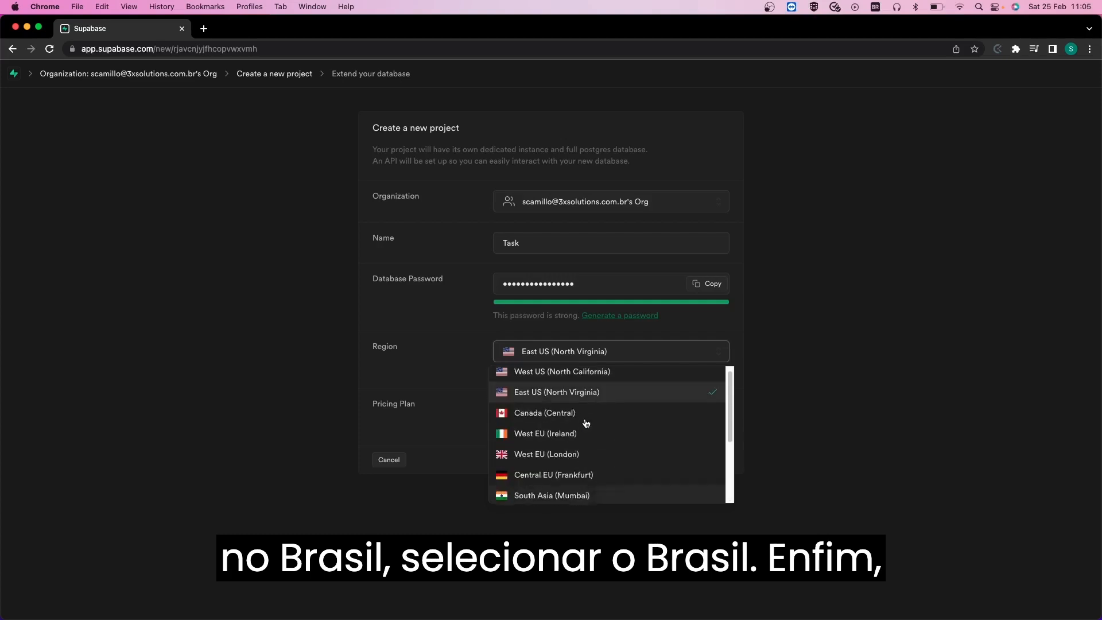
{"action": "left_click", "coordinate": [440, 394]}
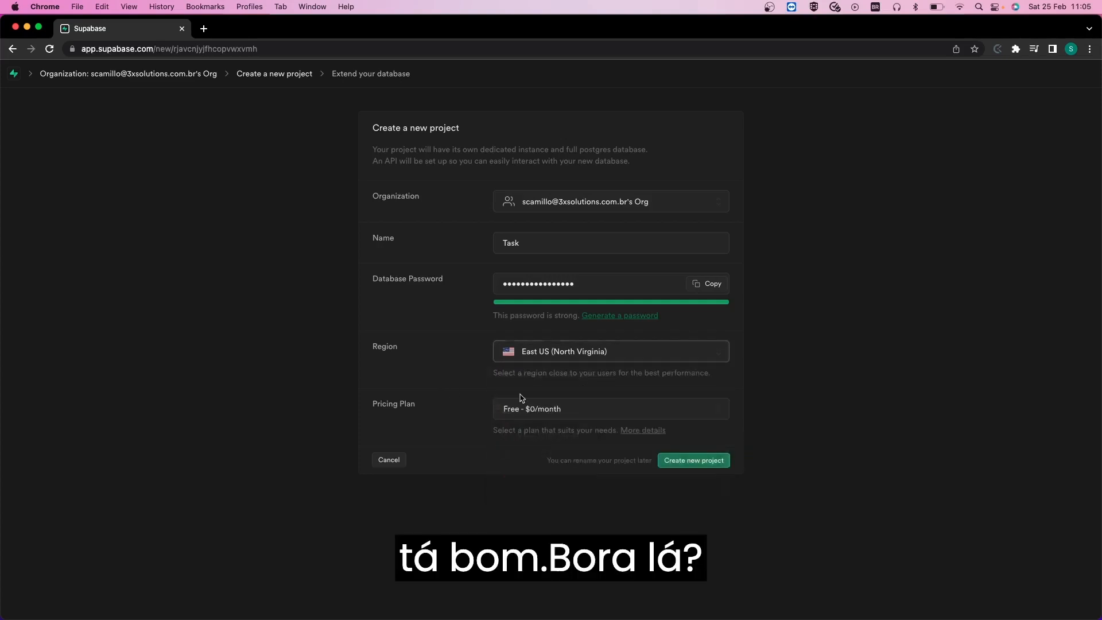
{"action": "left_click", "coordinate": [705, 458]}
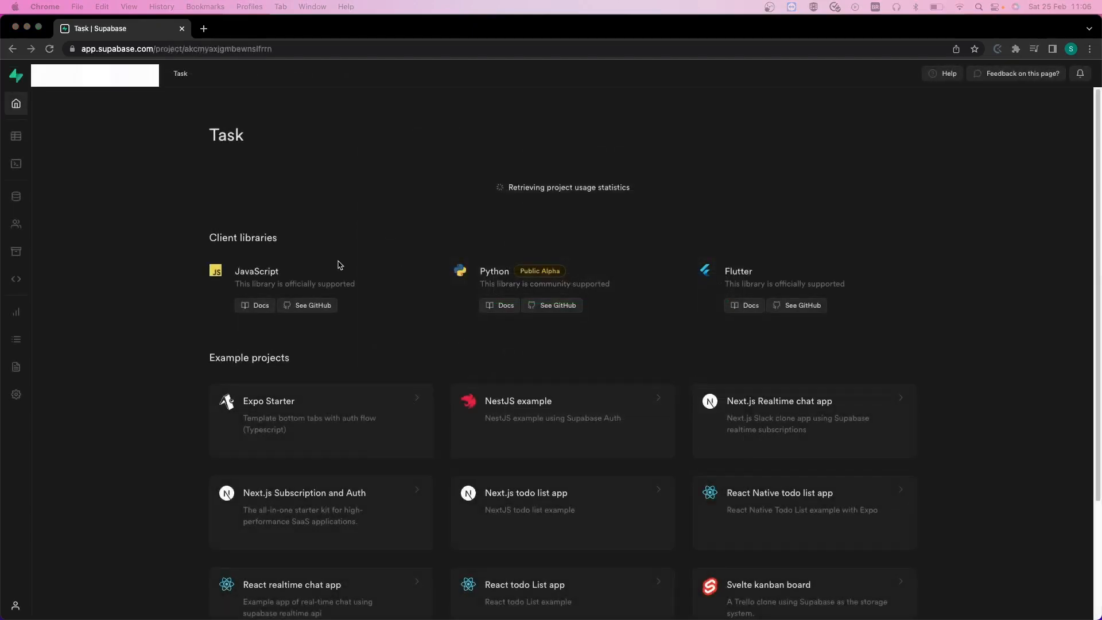
Start a new table in the project's public schema and name it Tasks, leaving the description empty.
{"action": "scroll", "coordinate": [313, 290], "scroll_direction": "down", "scroll_amount": 3}
{"action": "scroll", "coordinate": [309, 288], "scroll_direction": "up", "scroll_amount": 3}
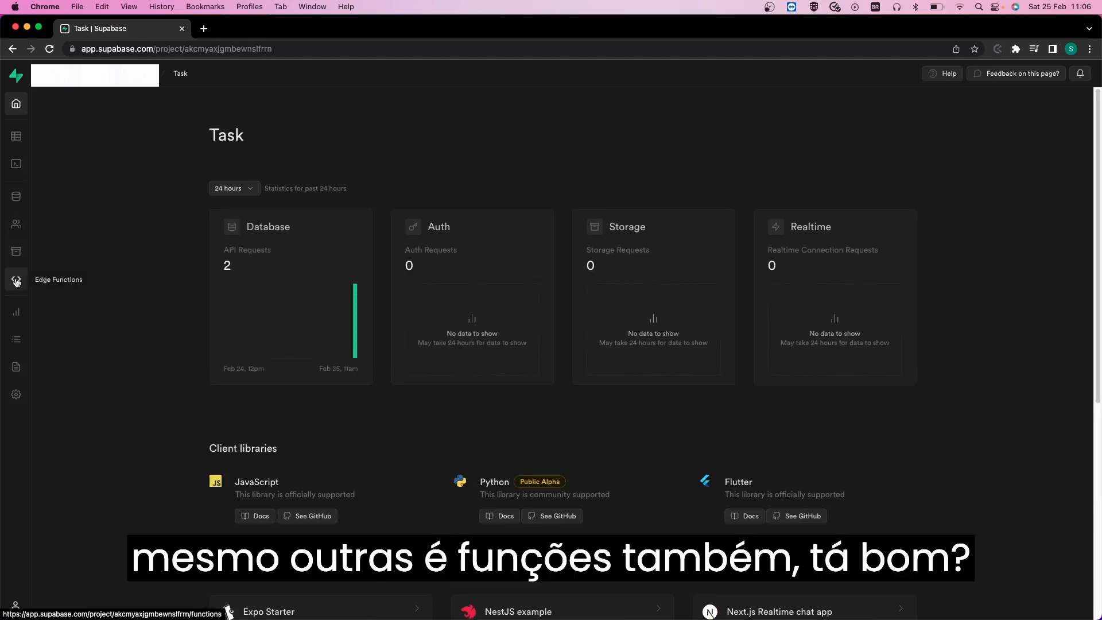
{"action": "left_click", "coordinate": [15, 136]}
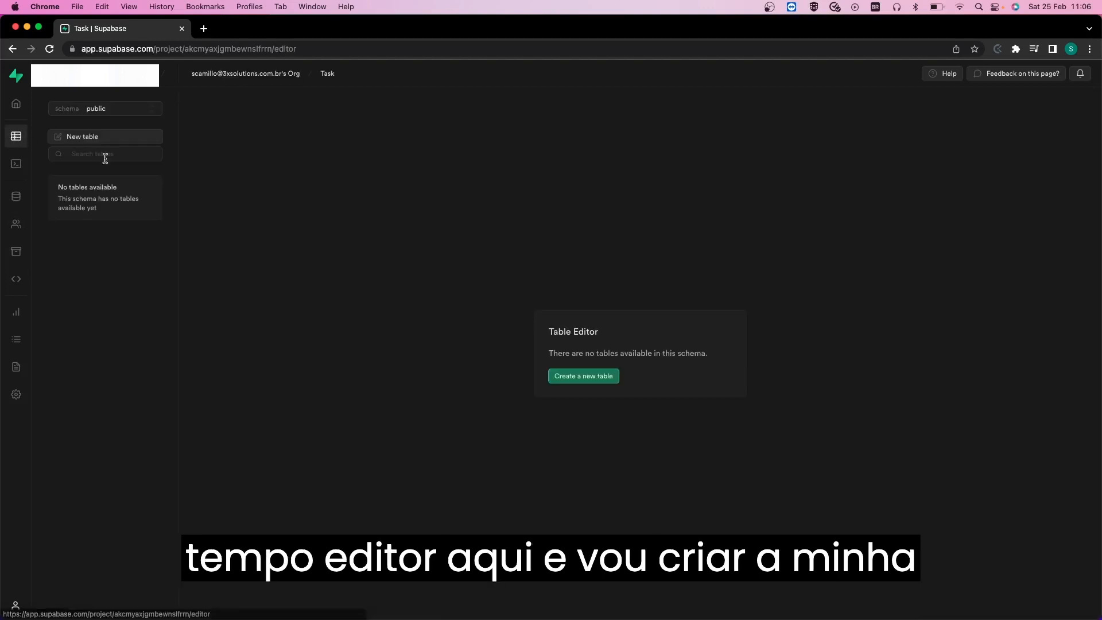
{"action": "left_click", "coordinate": [592, 381]}
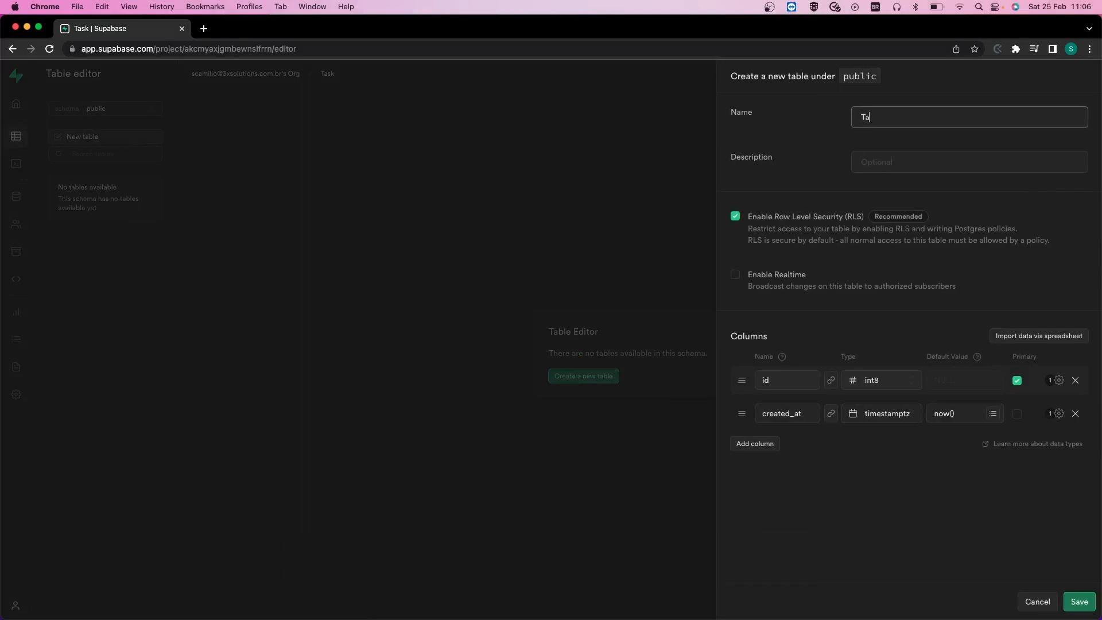
{"action": "left_click", "coordinate": [912, 164]}
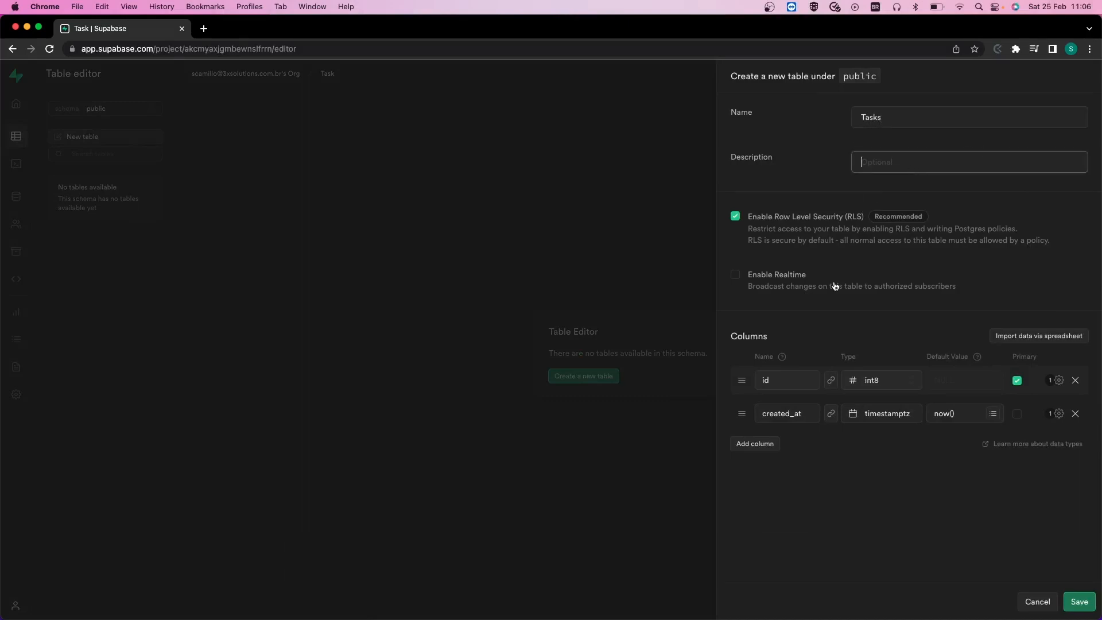
Examine the default id column with its extra options and the default created_at column.
{"action": "left_click", "coordinate": [793, 386]}
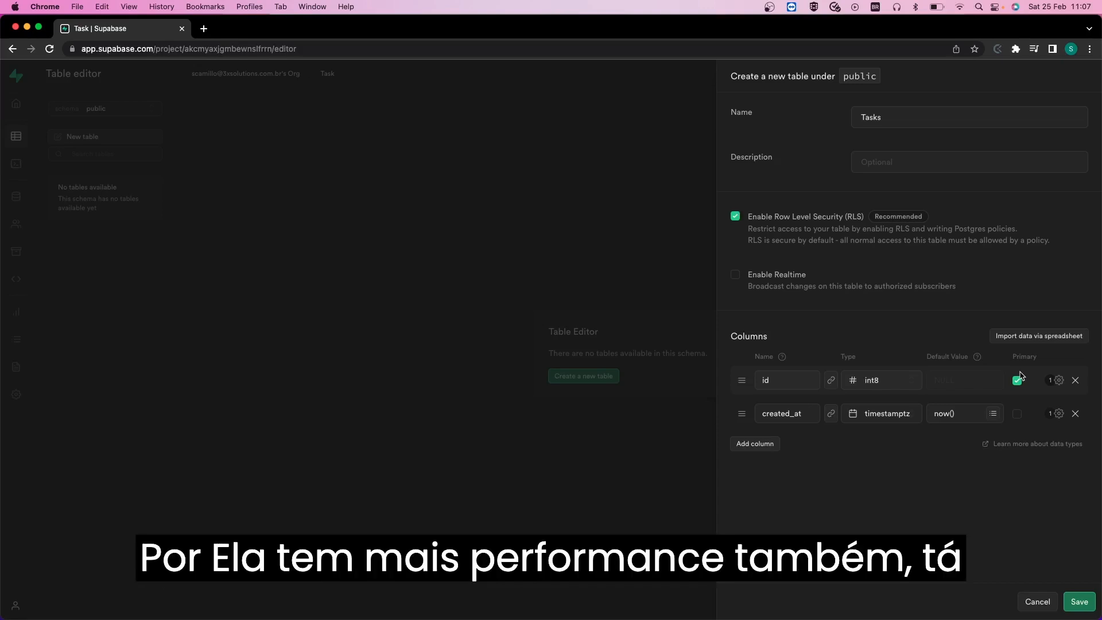
{"action": "left_click", "coordinate": [1060, 381]}
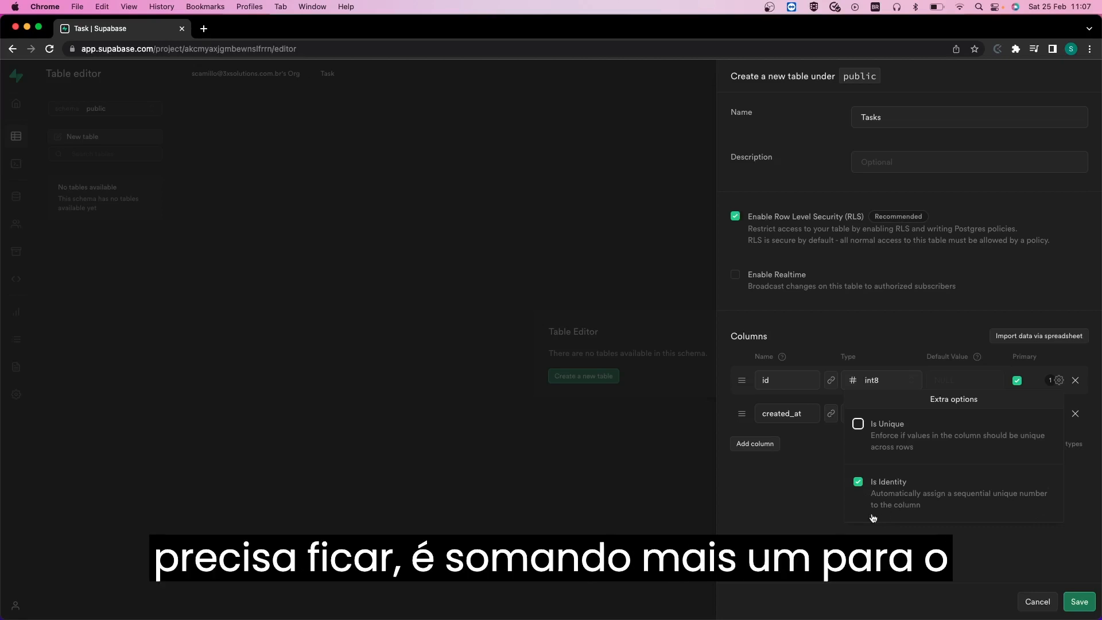
{"action": "left_click", "coordinate": [783, 519]}
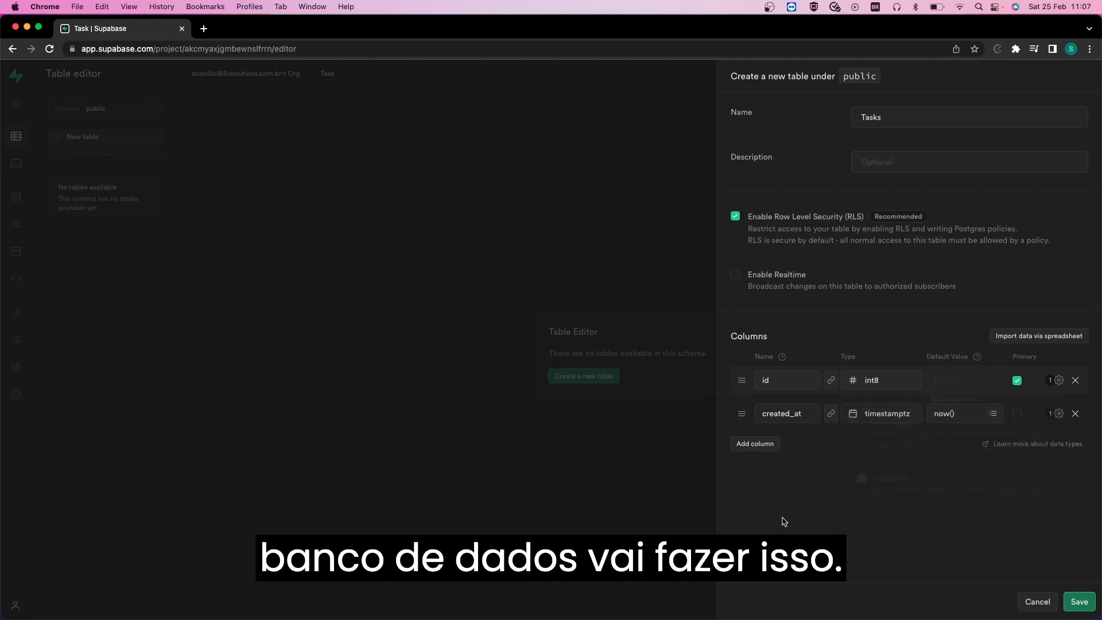
{"action": "double_click", "coordinate": [797, 414]}
{"action": "left_click", "coordinate": [839, 488]}
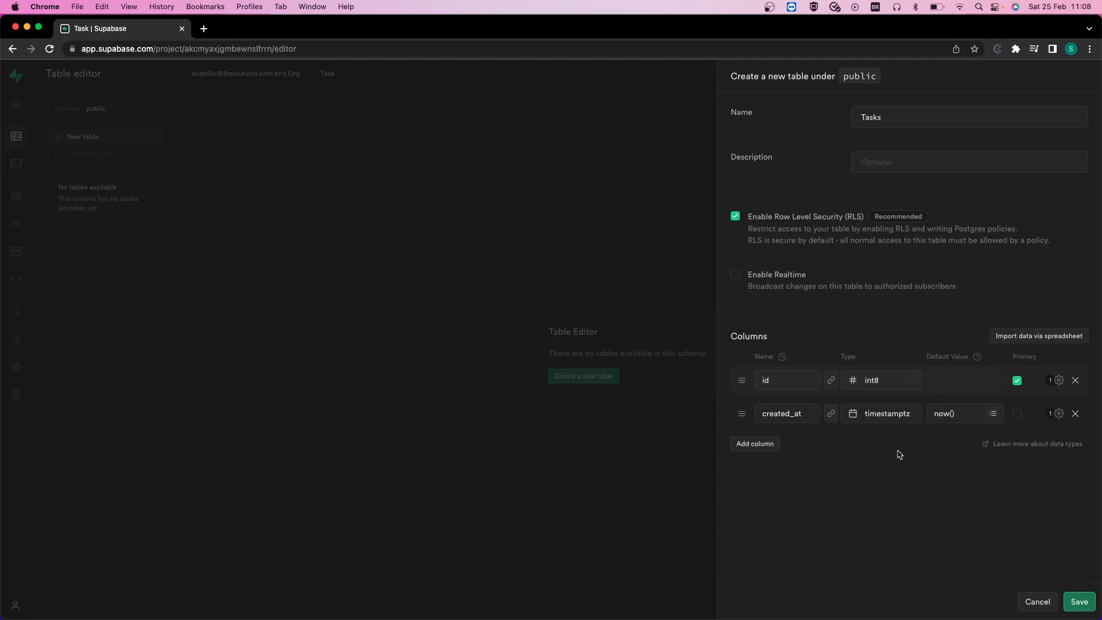
Add a column named description to the Tasks table and set its type to varchar.
{"action": "left_click", "coordinate": [759, 446]}
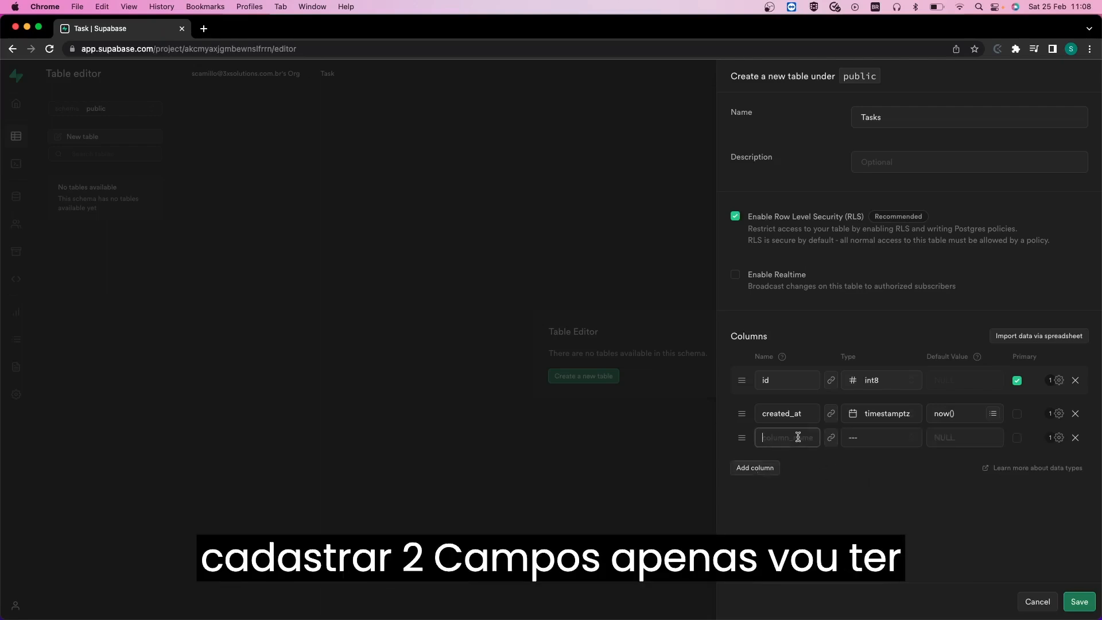
{"action": "type", "text": "descri"}
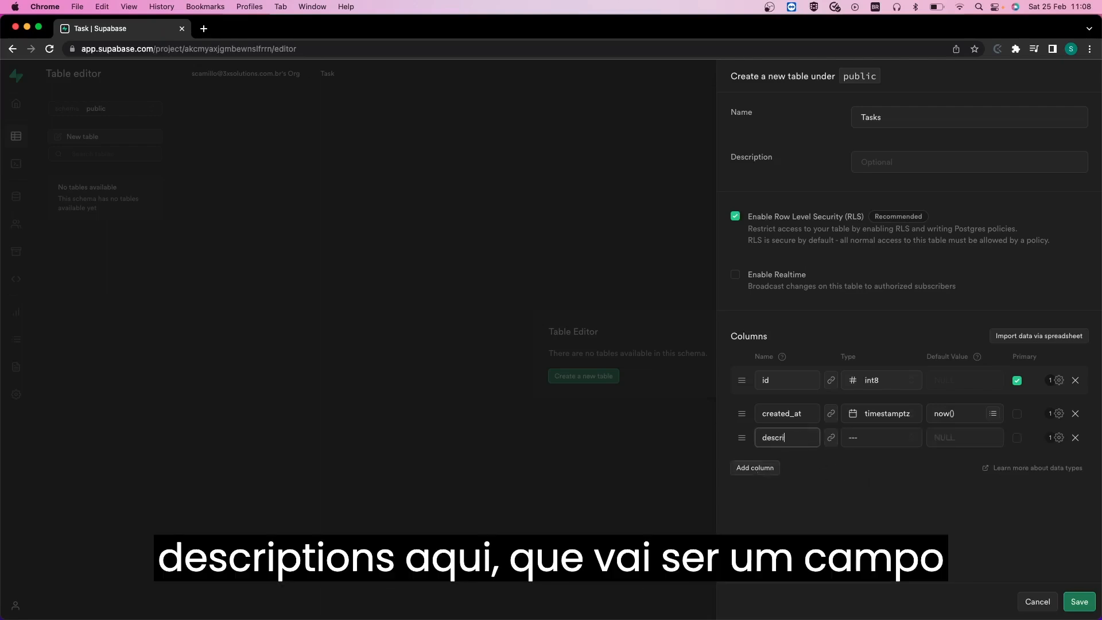
{"action": "type", "text": "ption"}
{"action": "key", "text": "Tab"}
{"action": "key", "text": "Tab"}
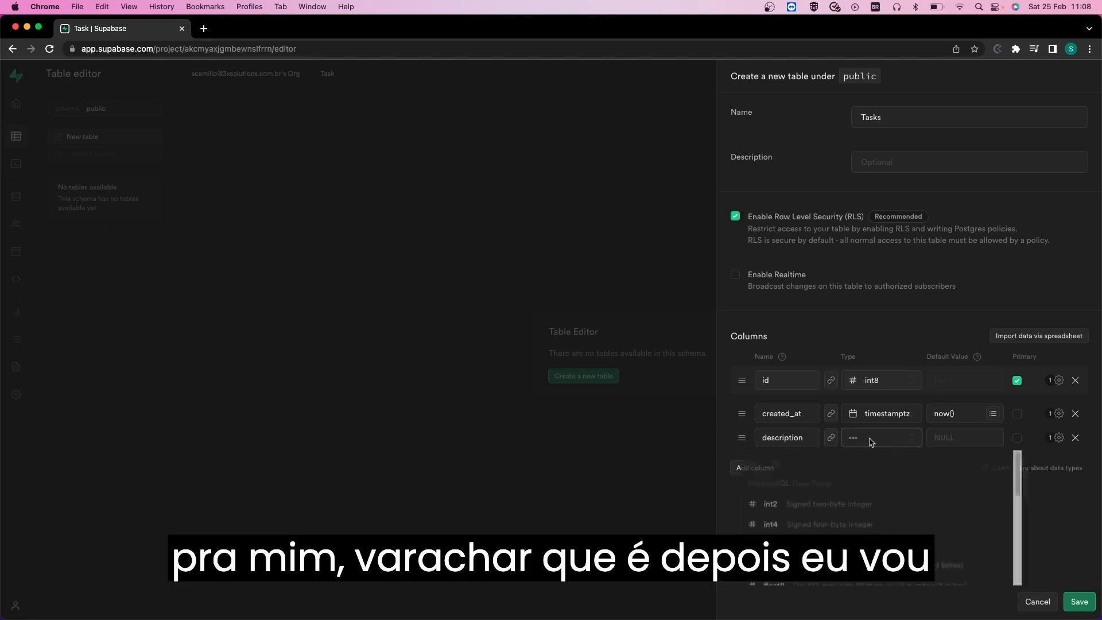
{"action": "scroll", "coordinate": [842, 551], "scroll_direction": "down", "scroll_amount": 5}
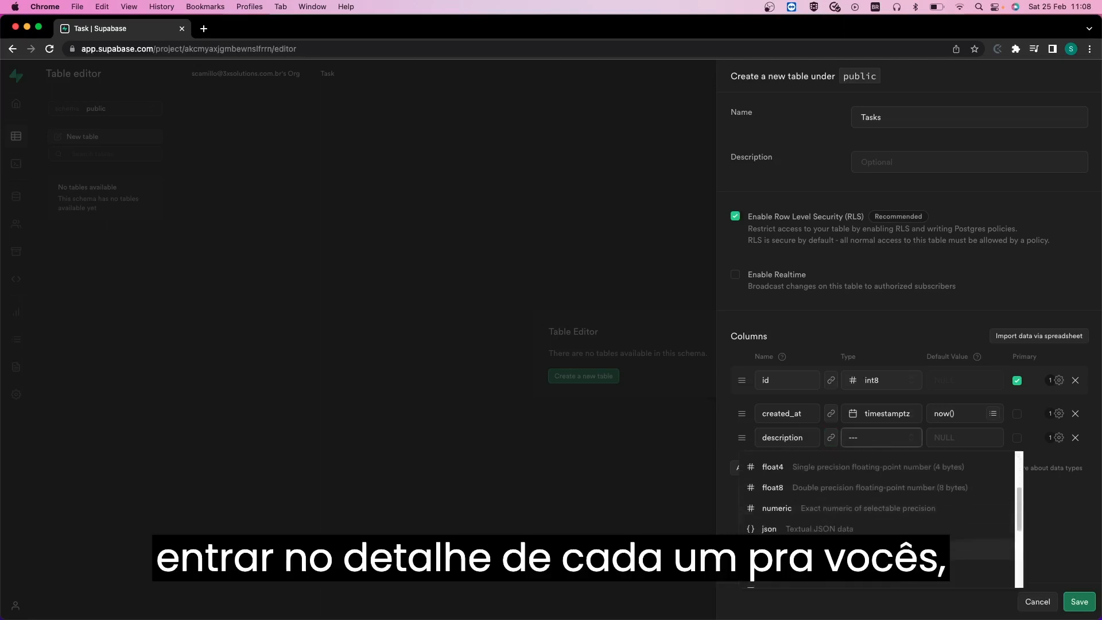
{"action": "scroll", "coordinate": [842, 551], "scroll_direction": "up", "scroll_amount": 3}
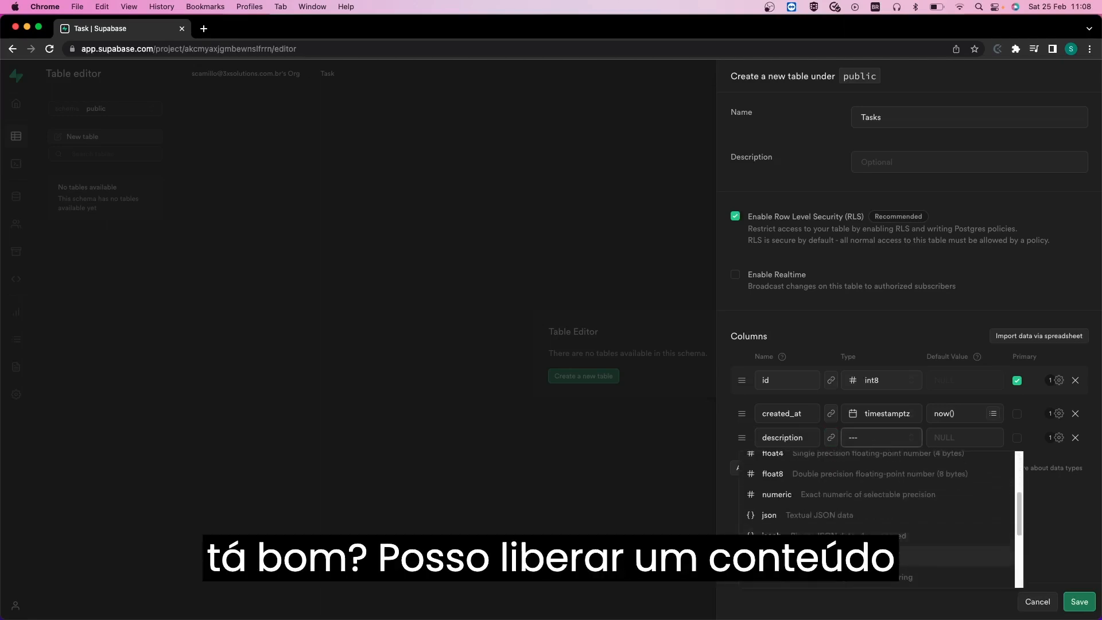
{"action": "left_click", "coordinate": [842, 551]}
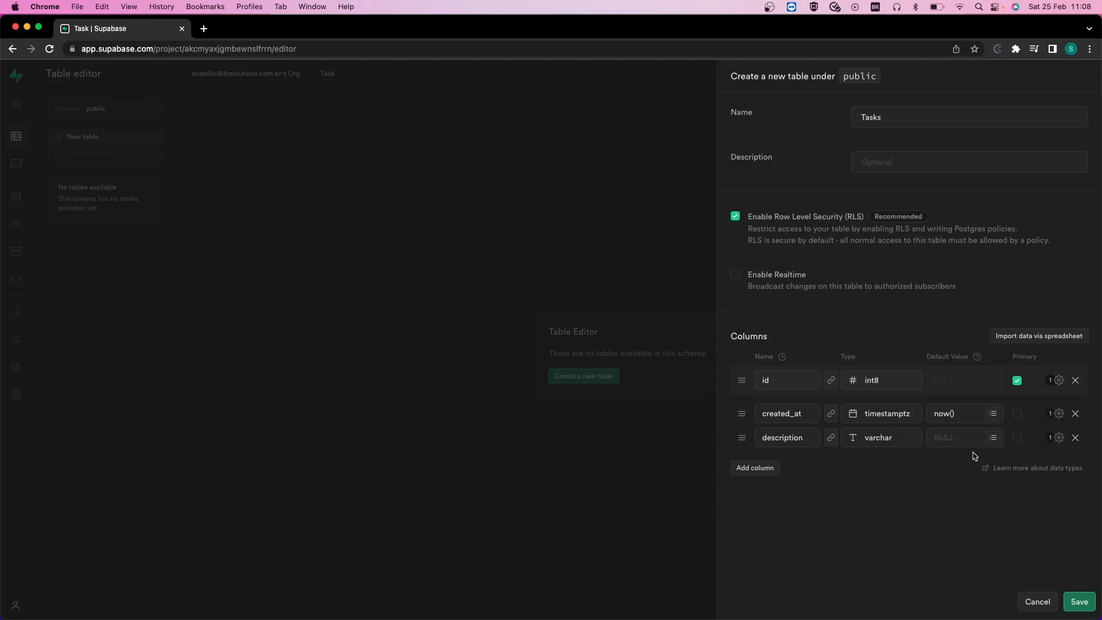
Make the description column required by turning off its Is Nullable option.
{"action": "left_click", "coordinate": [1059, 437]}
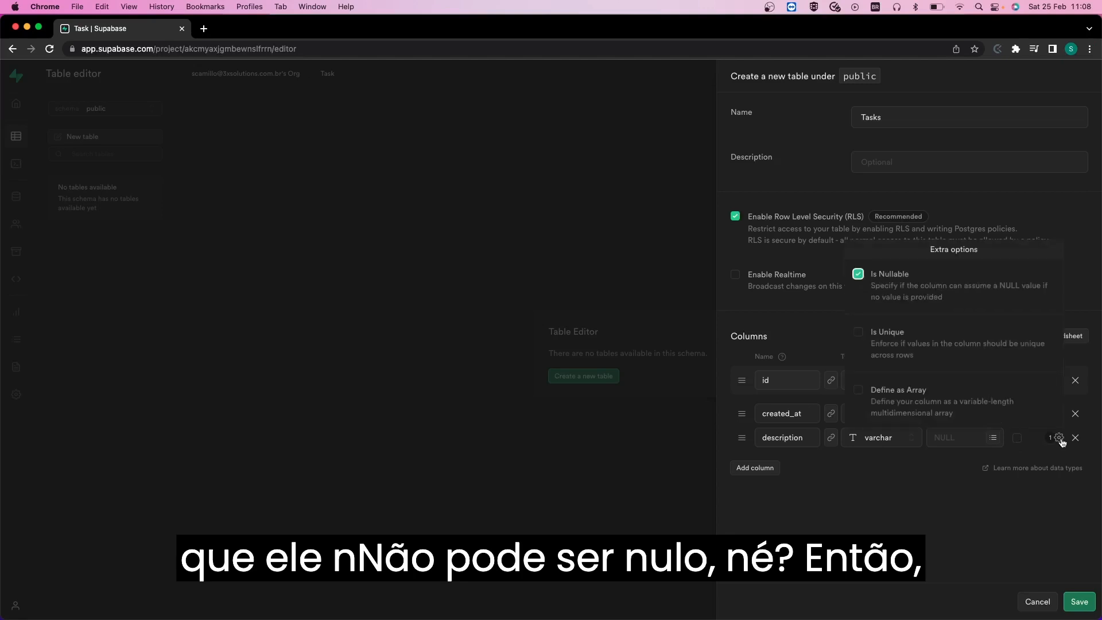
{"action": "left_click", "coordinate": [858, 275]}
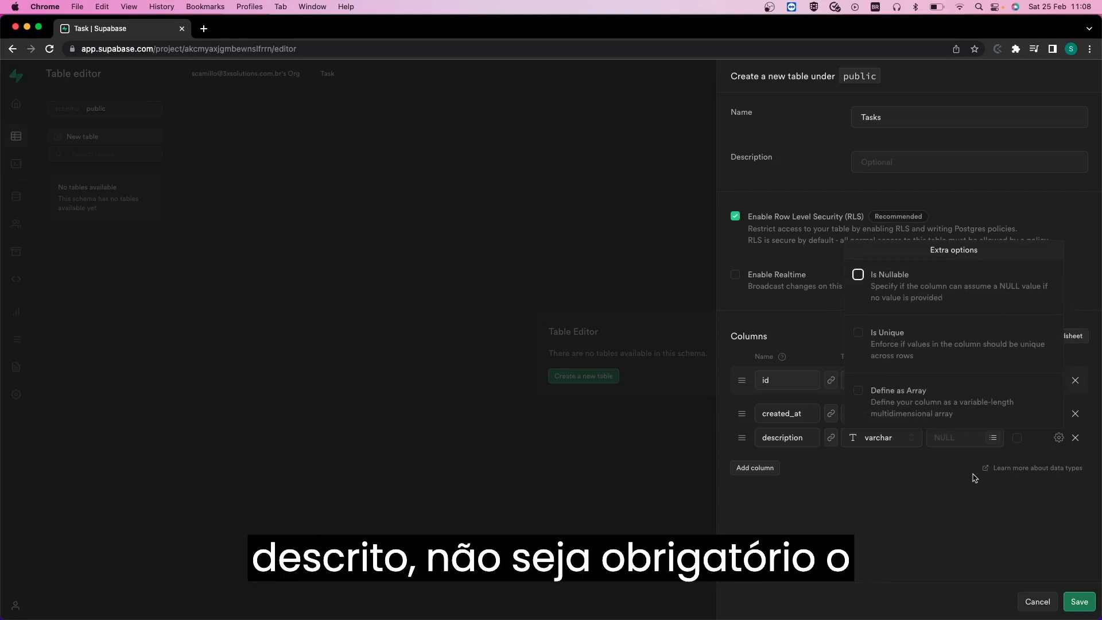
{"action": "left_click", "coordinate": [782, 437]}
{"action": "double_click", "coordinate": [782, 436]}
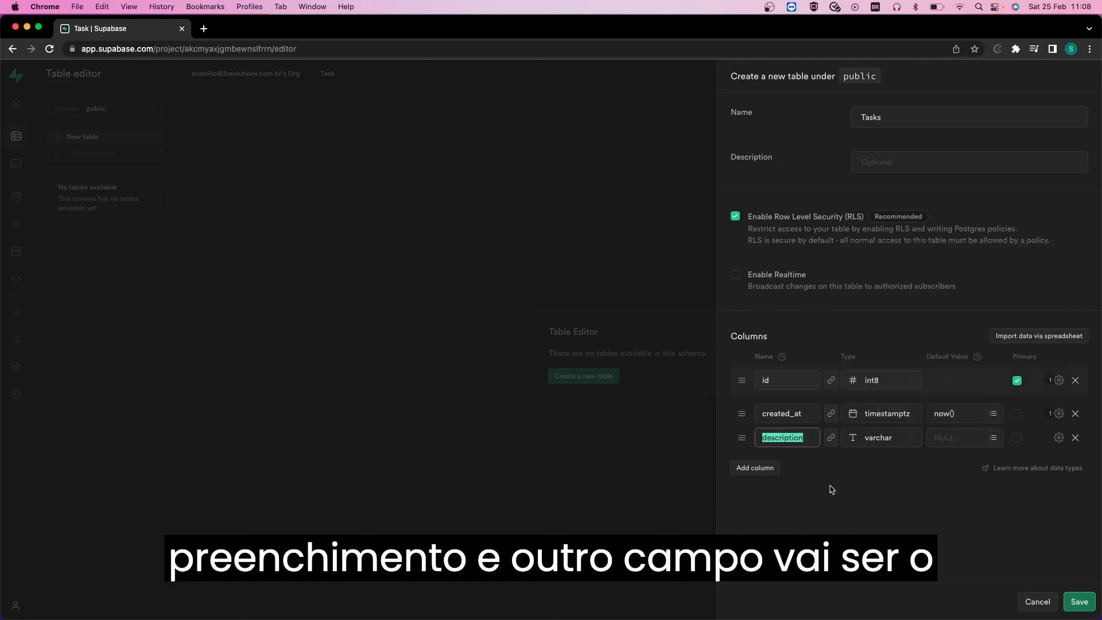
Add a column named status to the Tasks table and set its type to bool.
{"action": "left_click", "coordinate": [770, 472]}
{"action": "type", "text": "statu"}
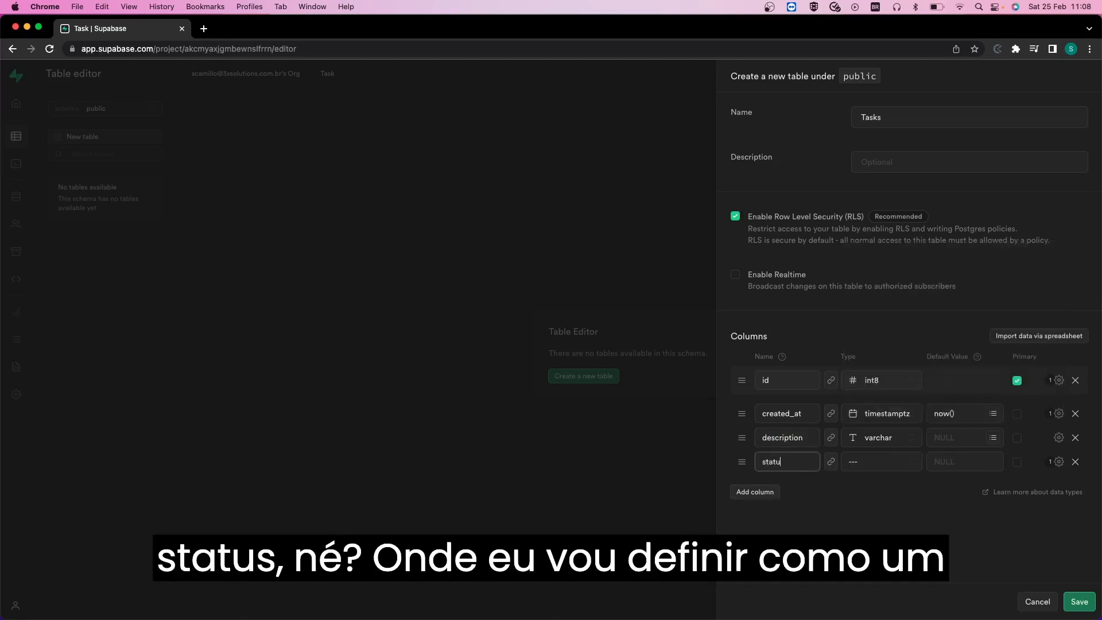
{"action": "type", "text": "s"}
{"action": "left_click", "coordinate": [893, 461]}
{"action": "scroll", "coordinate": [875, 545], "scroll_direction": "down", "scroll_amount": 2}
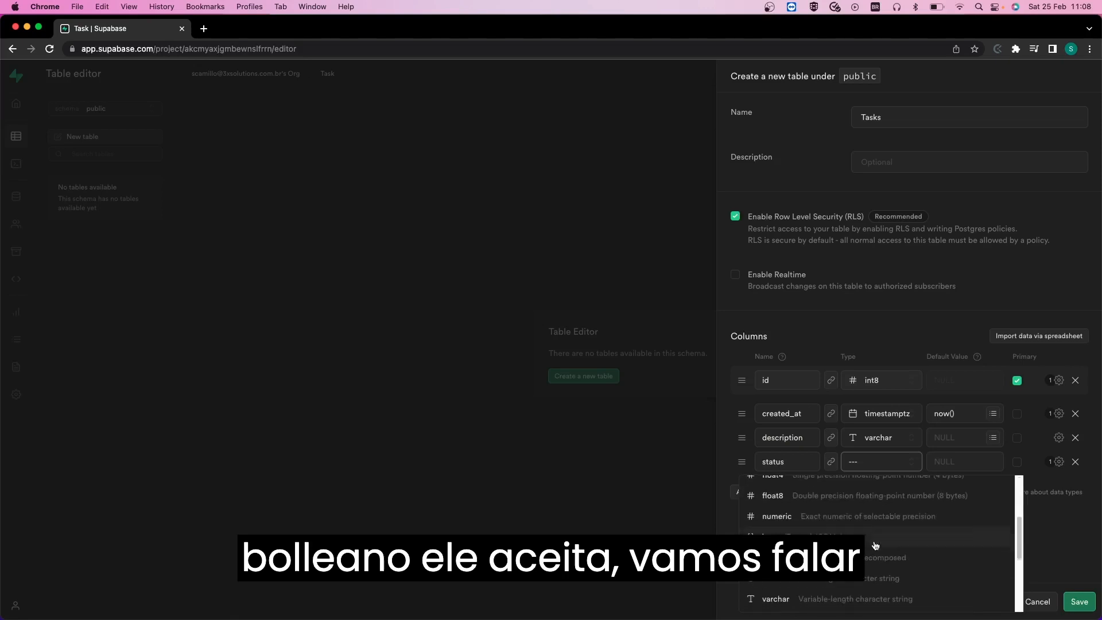
{"action": "scroll", "coordinate": [875, 545], "scroll_direction": "down", "scroll_amount": 5}
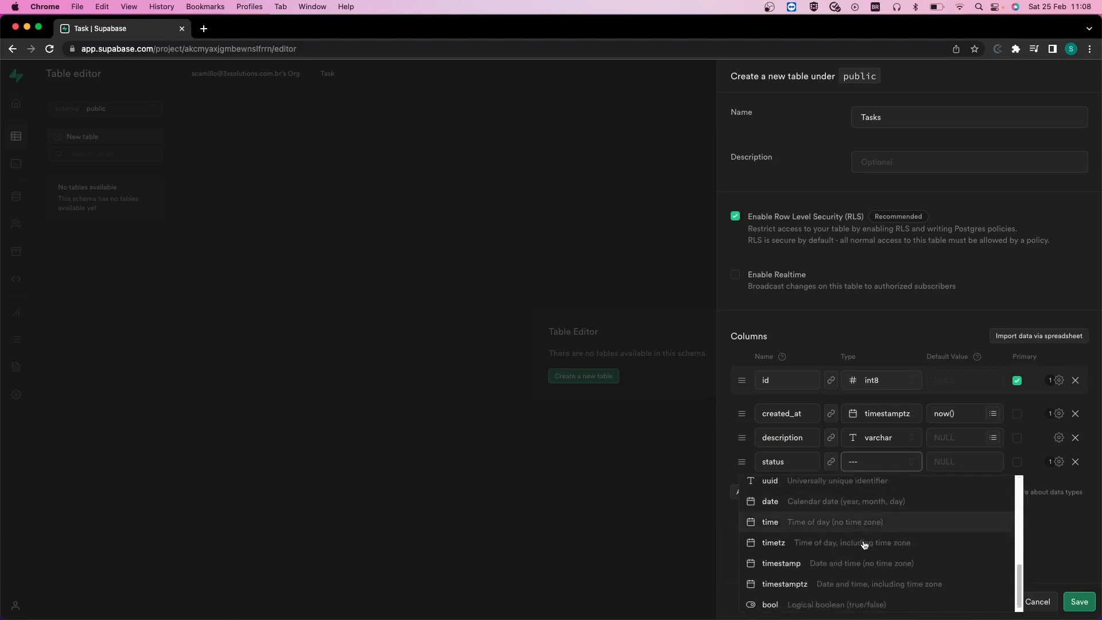
{"action": "left_click", "coordinate": [855, 604]}
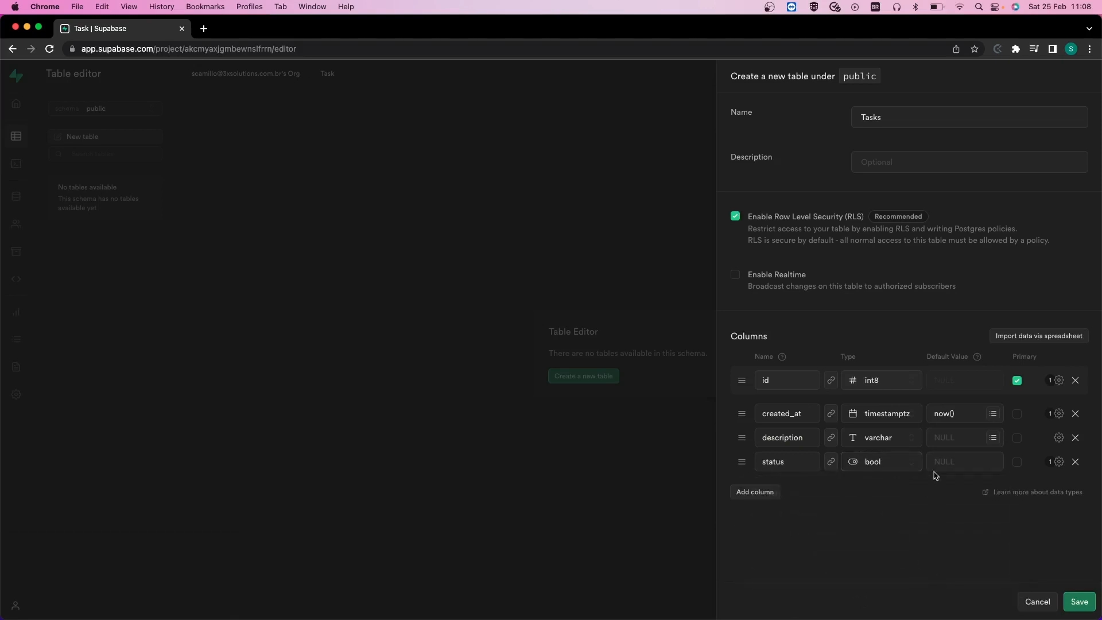
Make the status column required by turning off Is Nullable, and save the Tasks table.
{"action": "left_click", "coordinate": [1059, 462]}
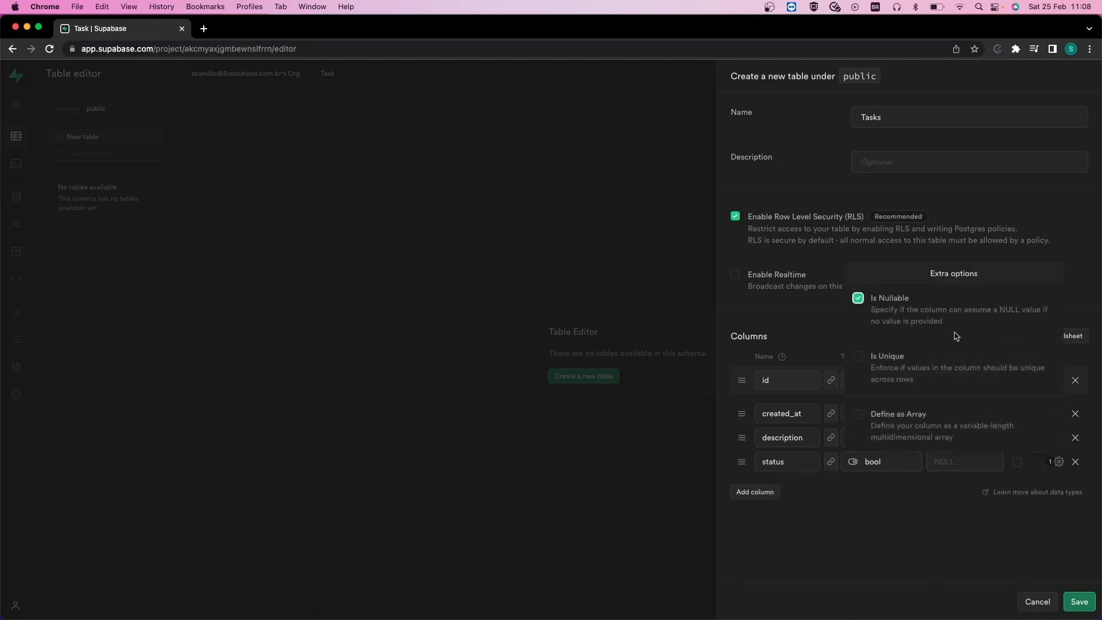
{"action": "left_click", "coordinate": [860, 301]}
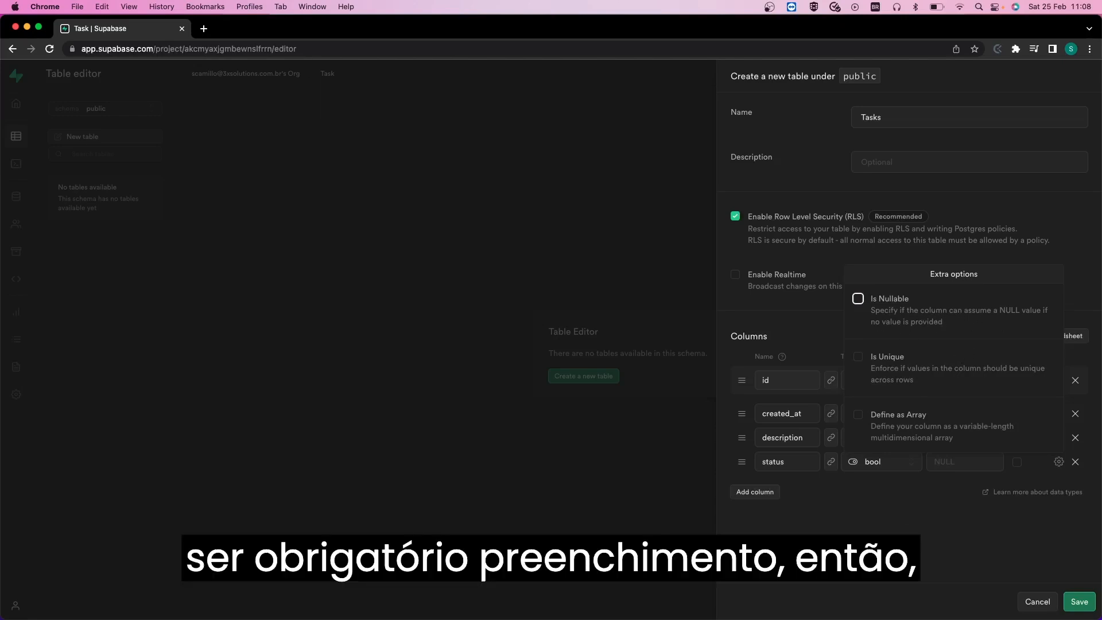
{"action": "left_click", "coordinate": [816, 516]}
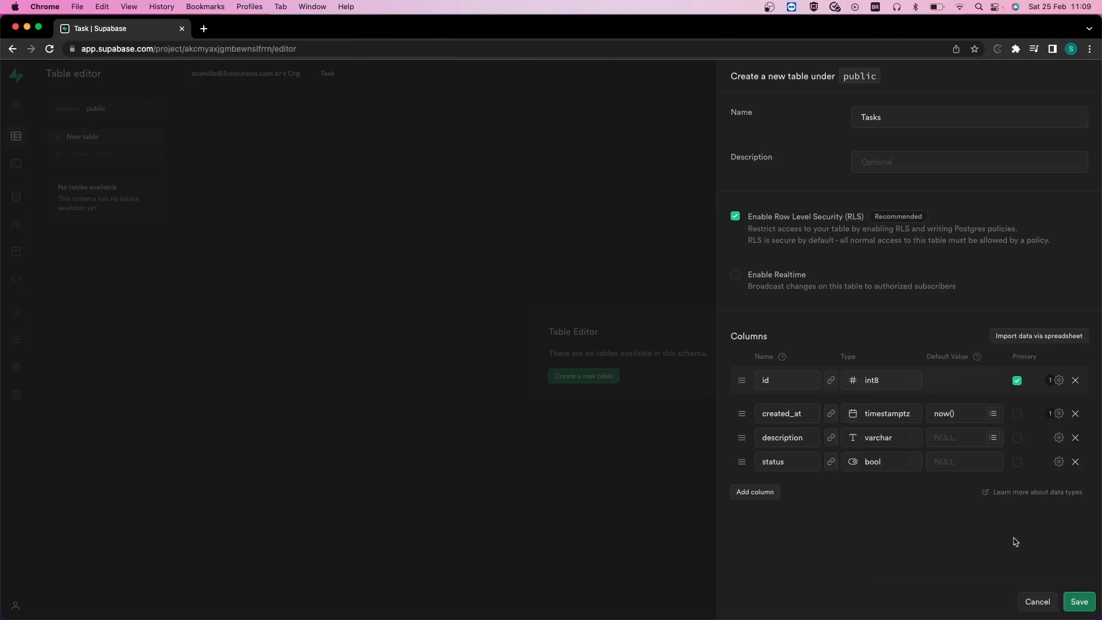
{"action": "left_click", "coordinate": [1083, 602]}
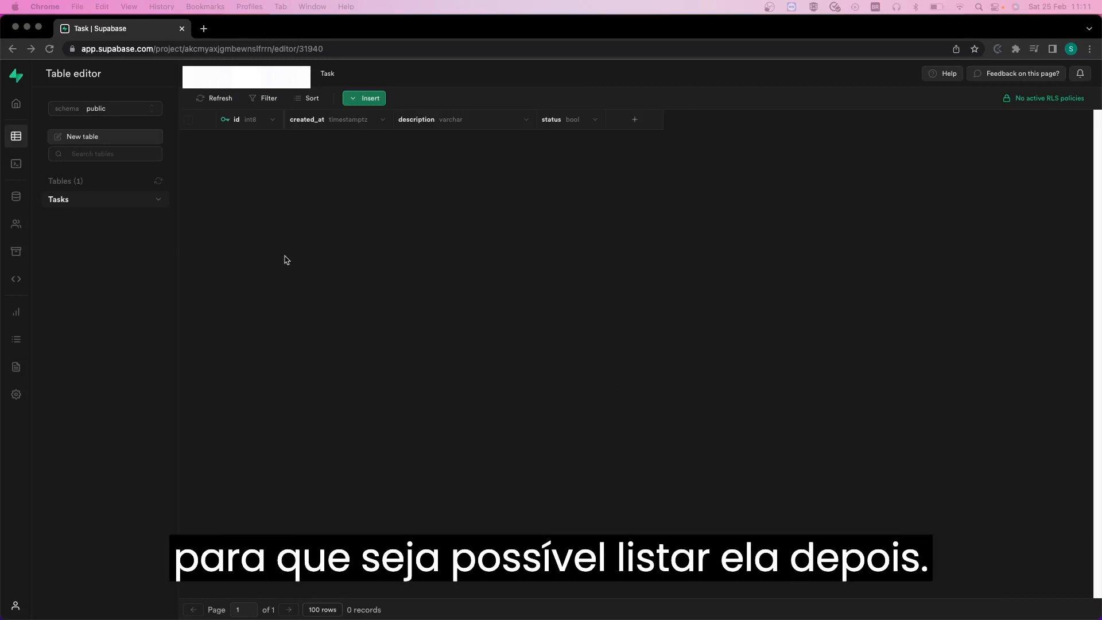
Insert a row into Tasks with description "Gravar video aula" and status false, leaving id and created_at empty, and save it.
{"action": "left_click", "coordinate": [355, 103]}
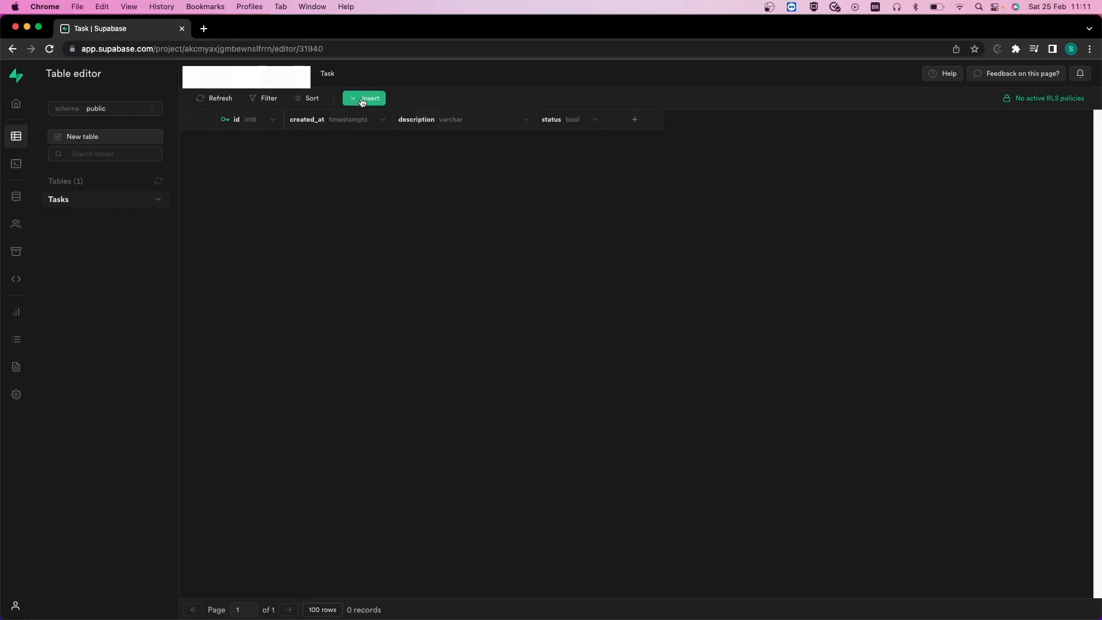
{"action": "left_click", "coordinate": [363, 102]}
{"action": "left_click", "coordinate": [385, 122]}
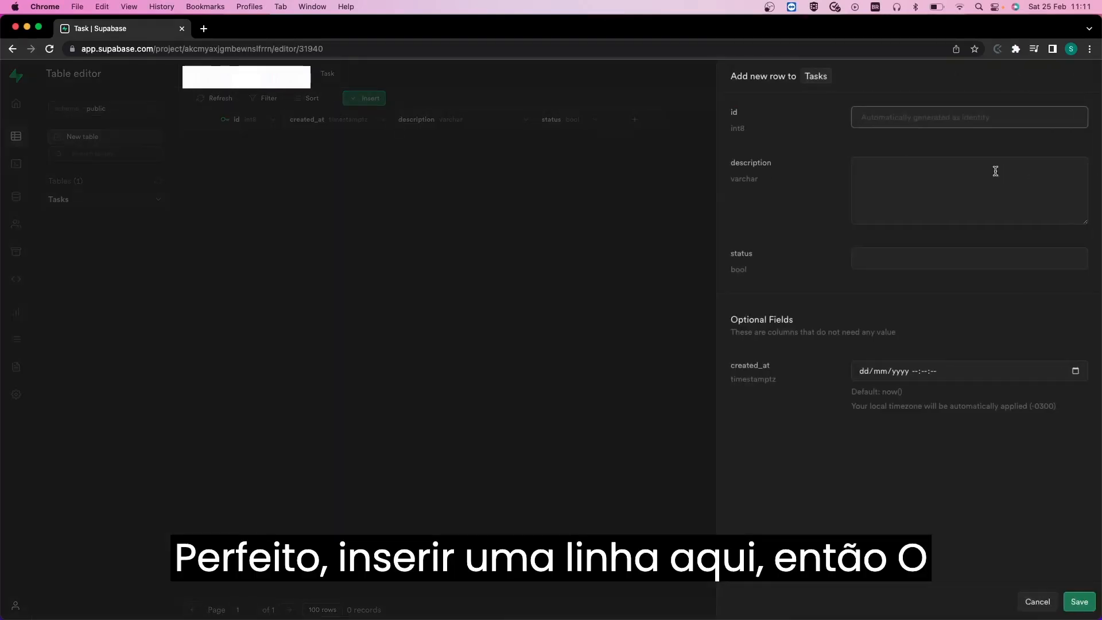
{"action": "left_click", "coordinate": [926, 170]}
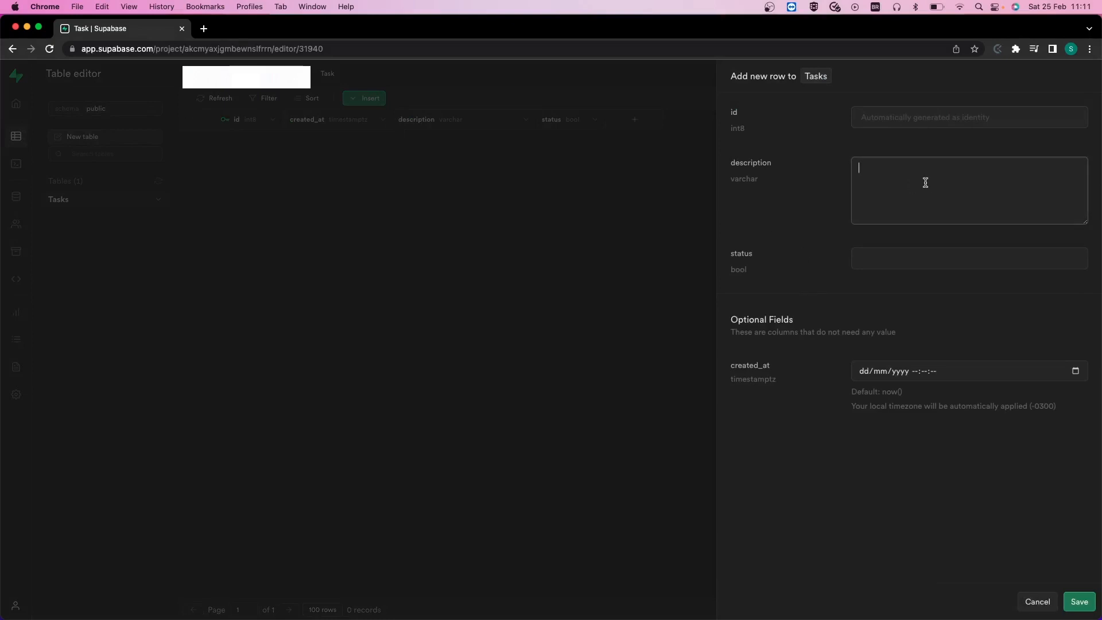
{"action": "type", "text": "C"}
{"action": "type", "text": "ravar video aula"}
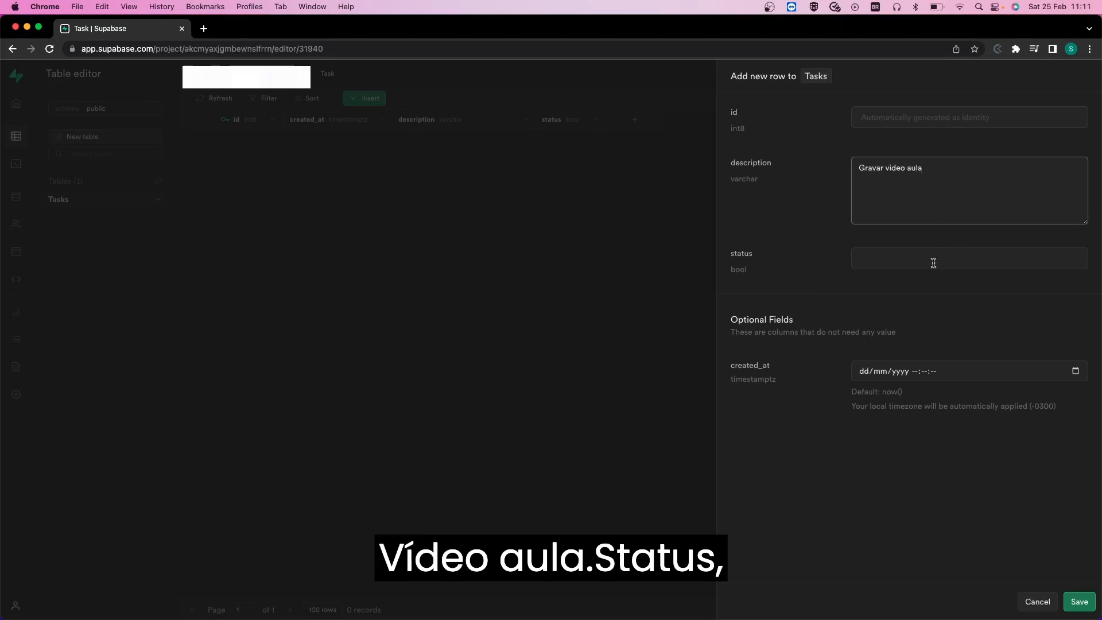
{"action": "left_click", "coordinate": [925, 263]}
{"action": "type", "text": "false"}
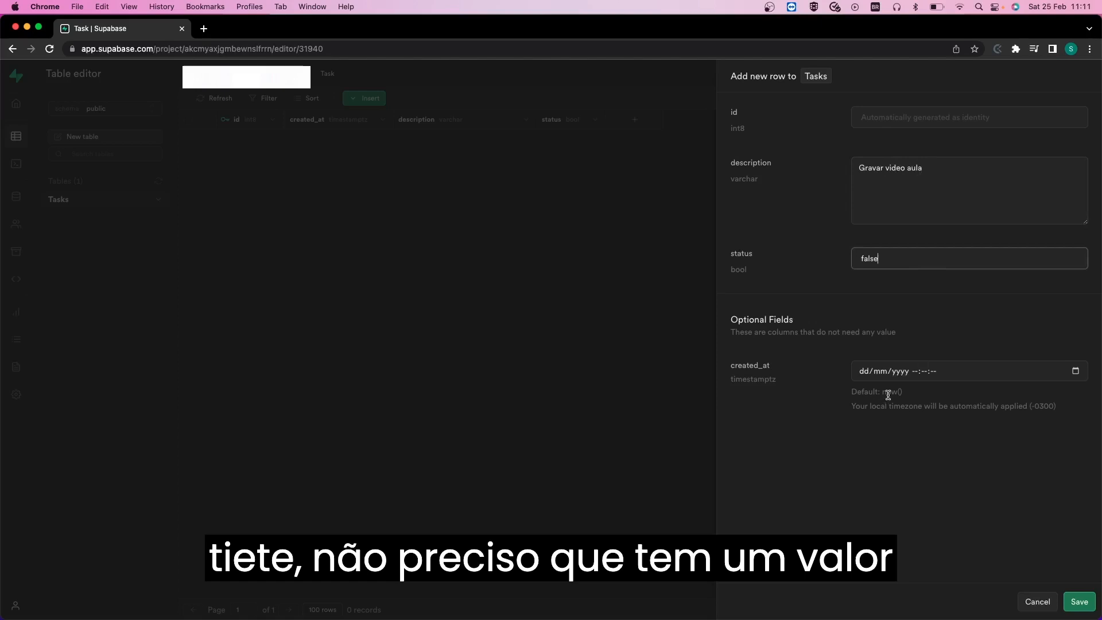
{"action": "left_click_drag", "start_coordinate": [869, 393], "coordinate": [1009, 396]}
{"action": "left_click", "coordinate": [939, 428]}
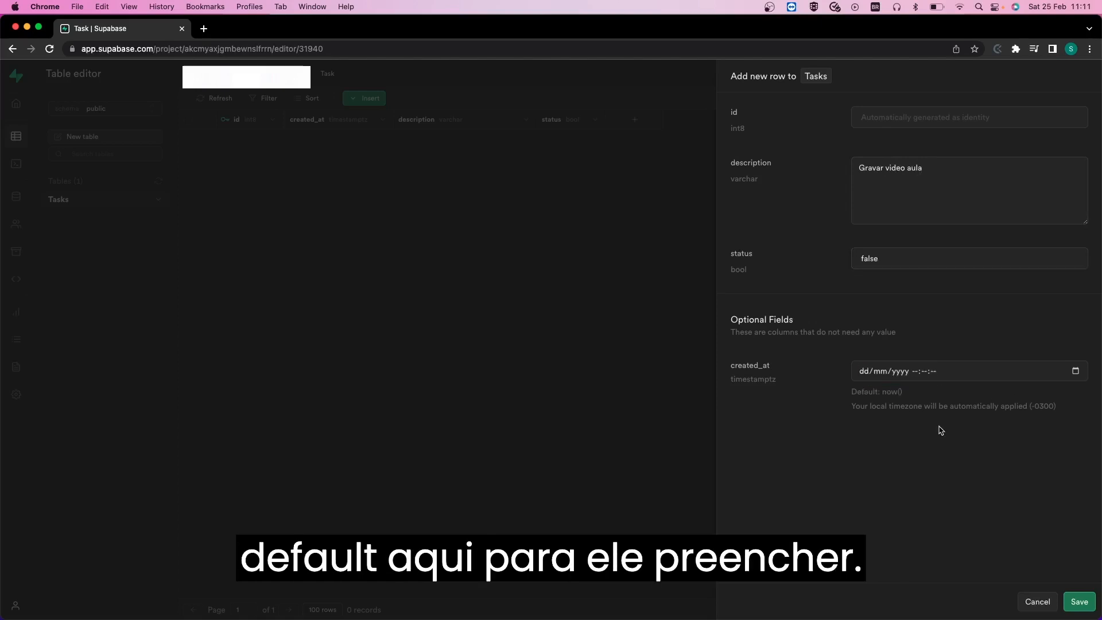
{"action": "left_click", "coordinate": [1080, 603]}
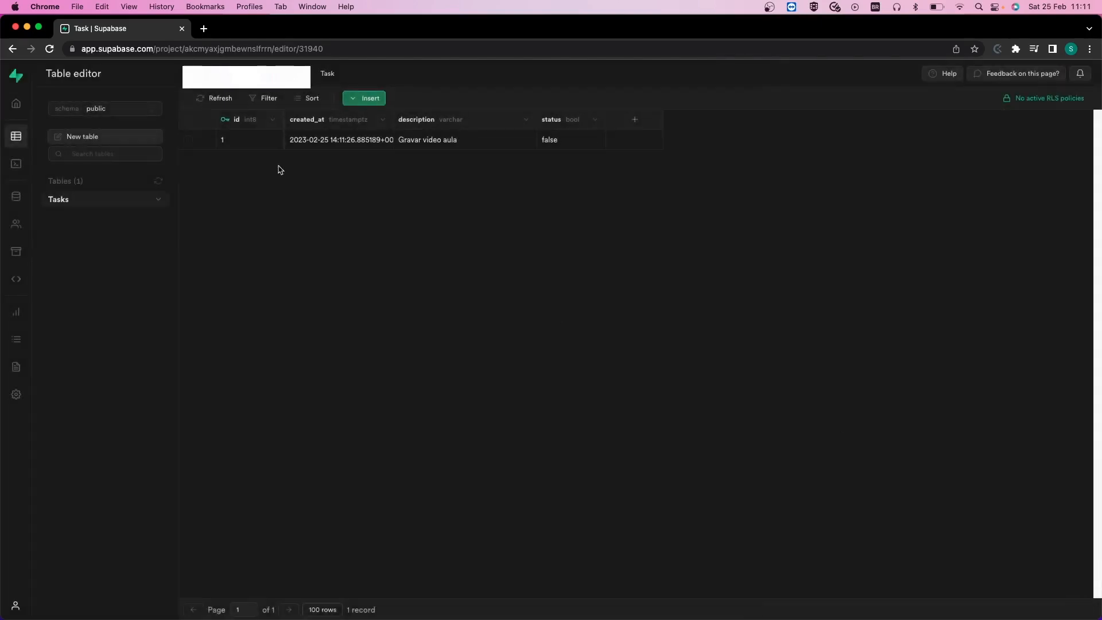
Insert another row into Tasks with description "Editar video aula" and status false, and save it.
{"action": "left_click", "coordinate": [370, 99]}
{"action": "left_click", "coordinate": [390, 128]}
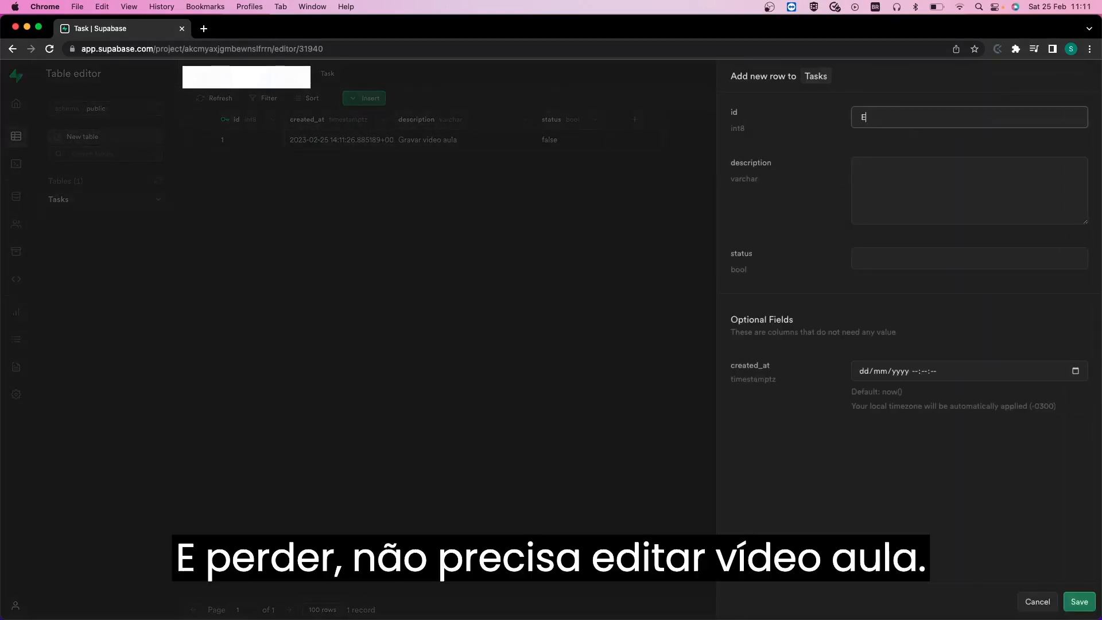
{"action": "key", "text": "Tab"}
{"action": "type", "text": "Editar v"}
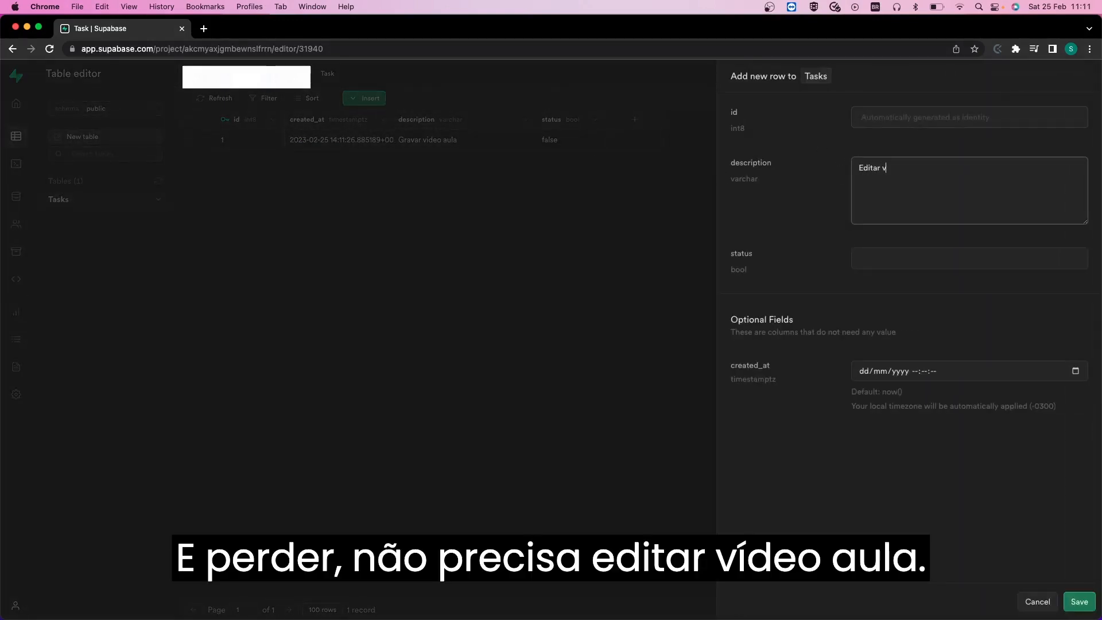
{"action": "type", "text": "ideo auala"}
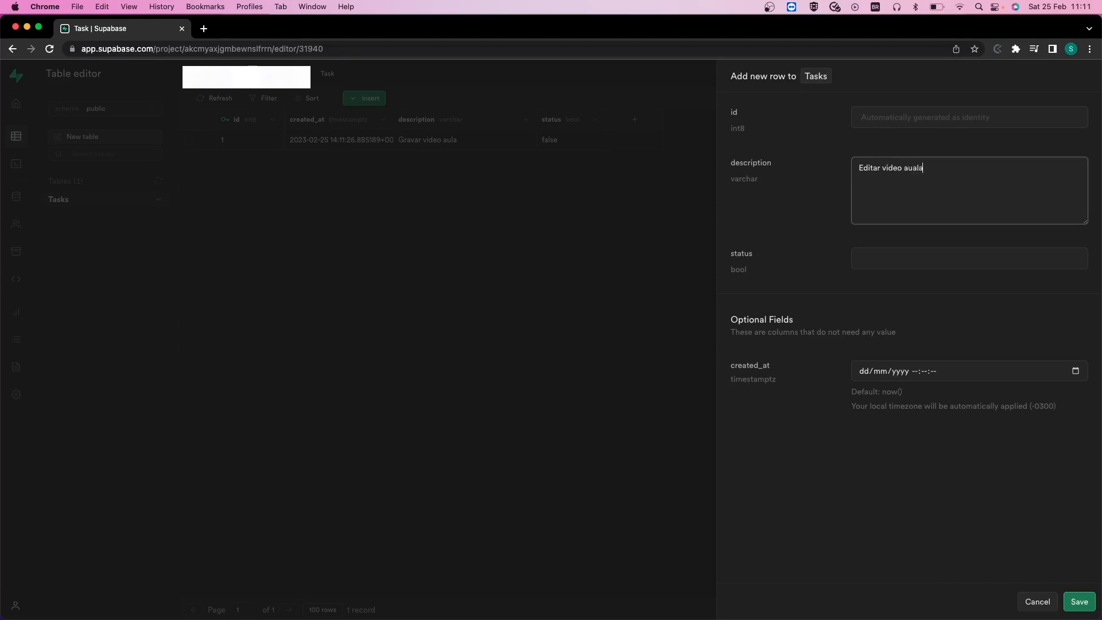
{"action": "key", "text": "Tab"}
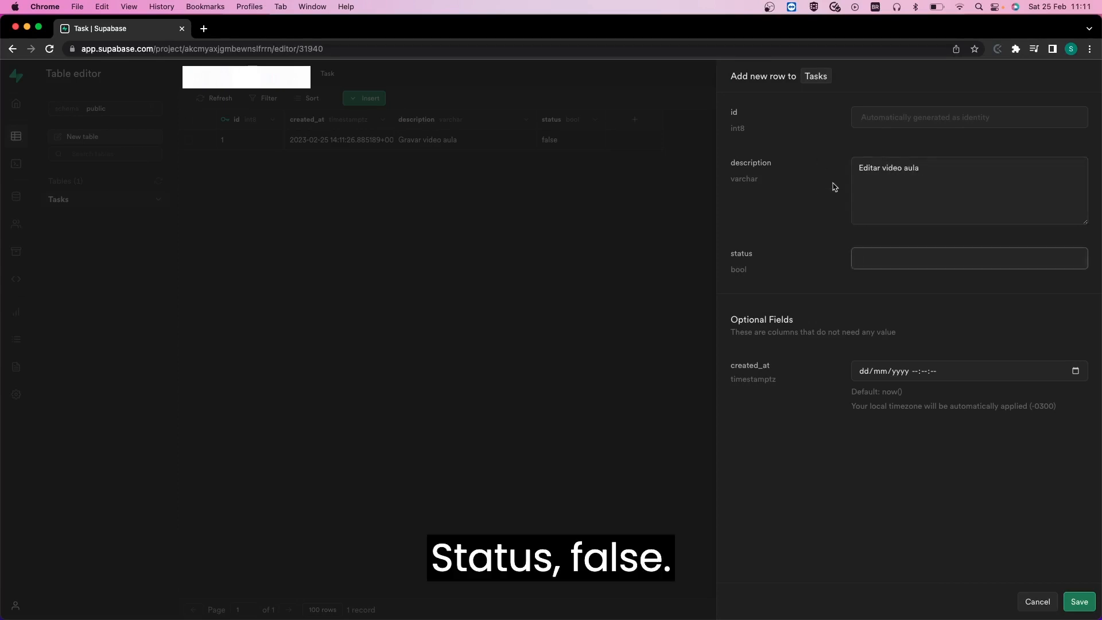
{"action": "type", "text": "false"}
{"action": "left_click", "coordinate": [1079, 602]}
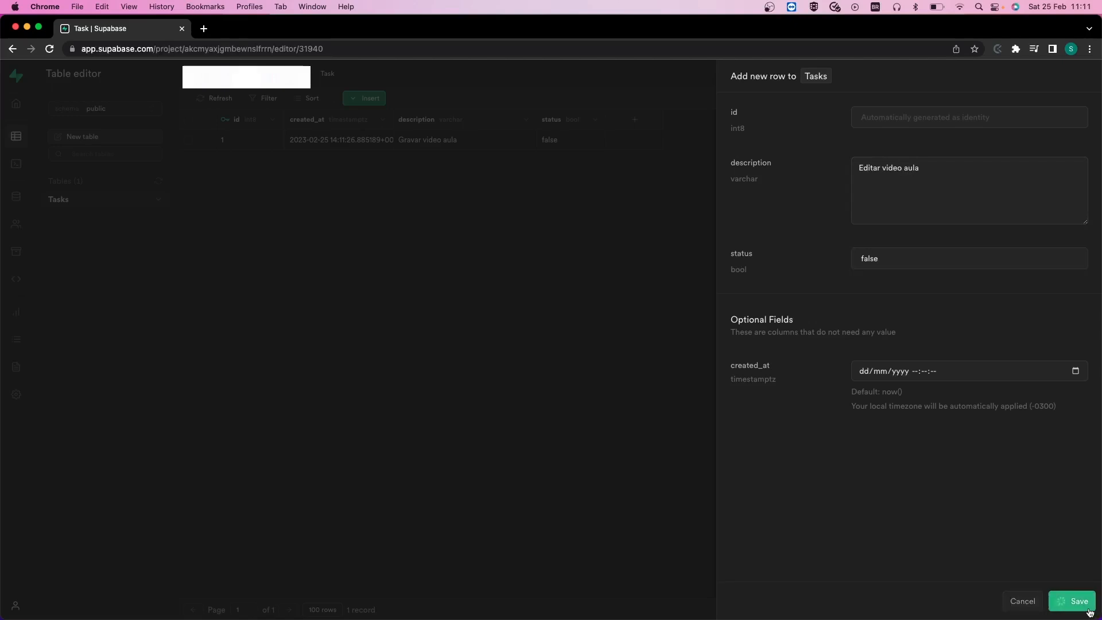
Start a third Tasks row with description "Subir video youtube" and try to save it with the status left empty.
{"action": "left_click", "coordinate": [361, 98]}
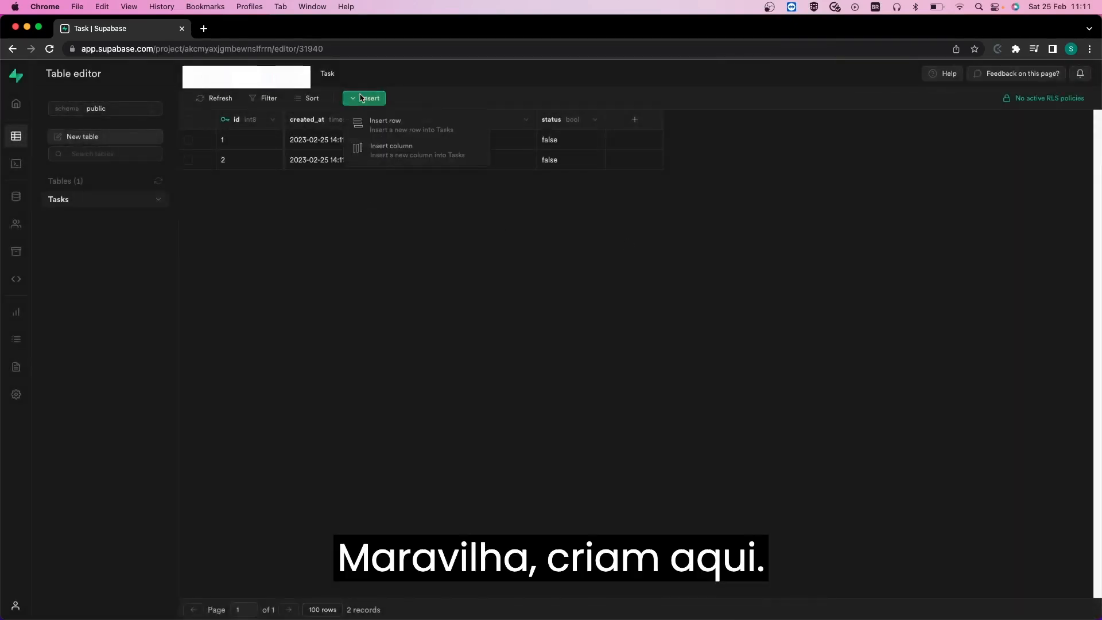
{"action": "left_click", "coordinate": [387, 131]}
{"action": "left_click", "coordinate": [917, 178]}
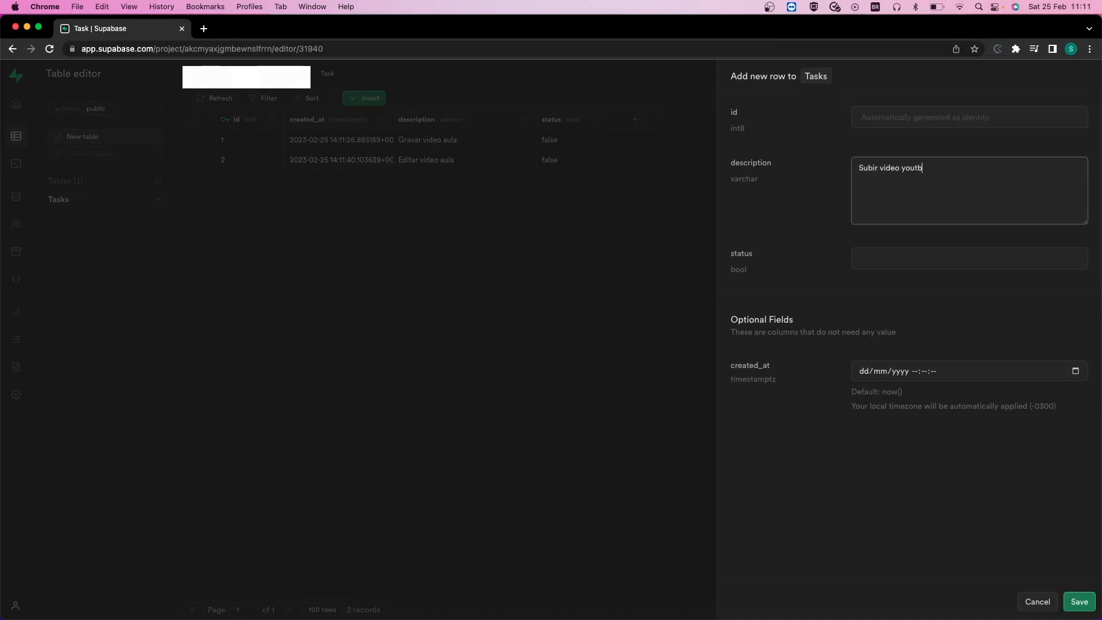
{"action": "type", "text": "Subir video youtube"}
{"action": "left_click", "coordinate": [1079, 601]}
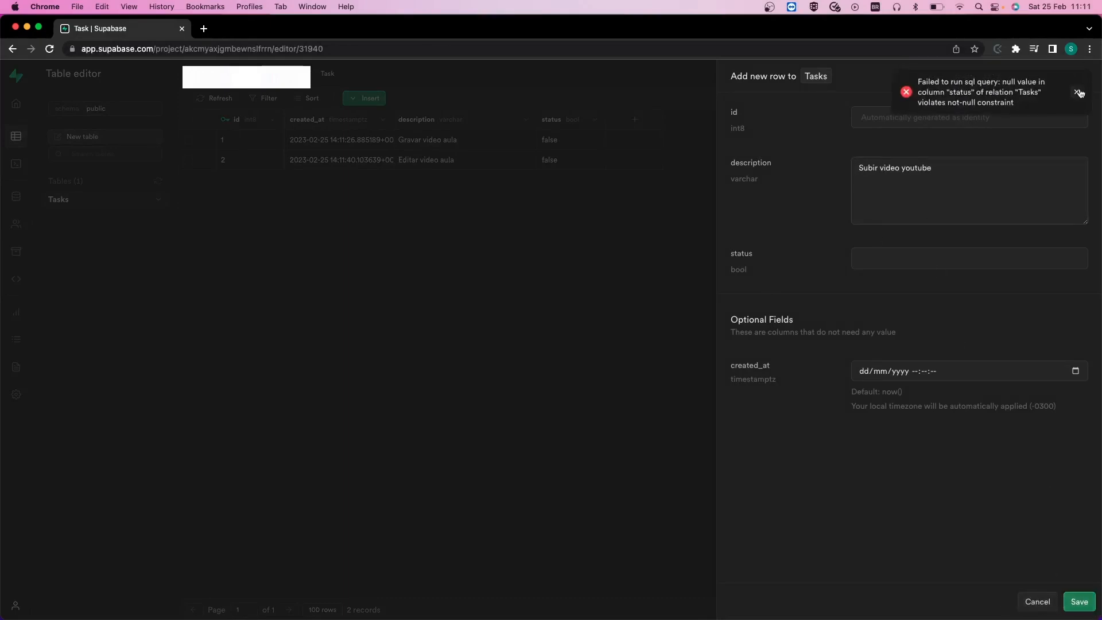
Dismiss the error, set the third row's status to false and save the row.
{"action": "left_click", "coordinate": [1079, 93]}
{"action": "left_click", "coordinate": [887, 261]}
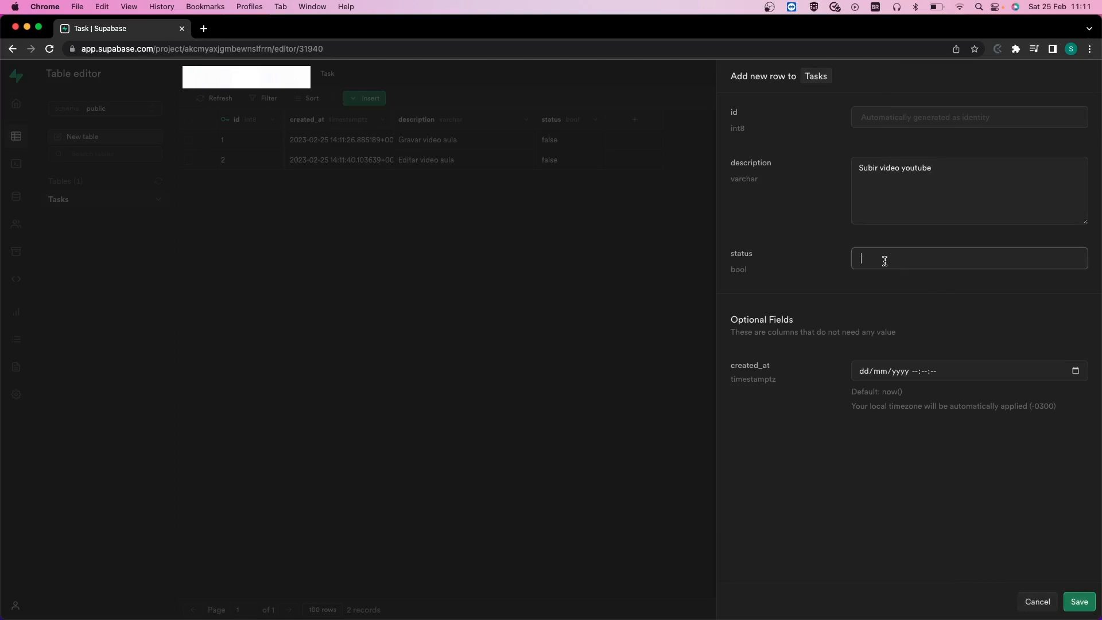
{"action": "type", "text": "false"}
{"action": "left_click", "coordinate": [1075, 600]}
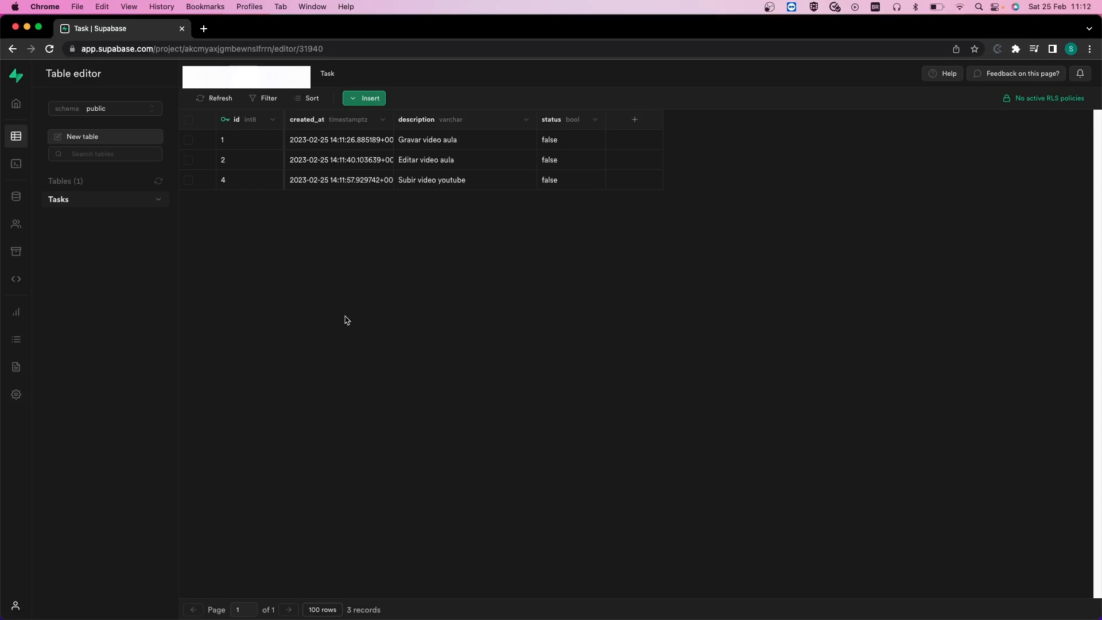
Open the project's API settings and copy the anon public API key.
{"action": "left_click", "coordinate": [16, 394]}
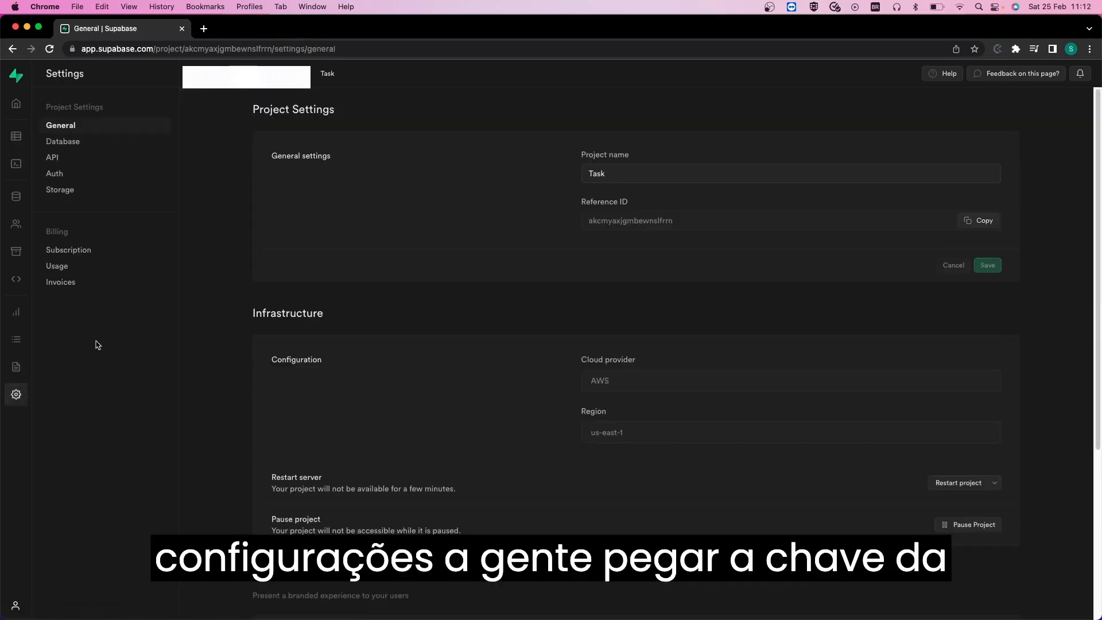
{"action": "left_click", "coordinate": [91, 157]}
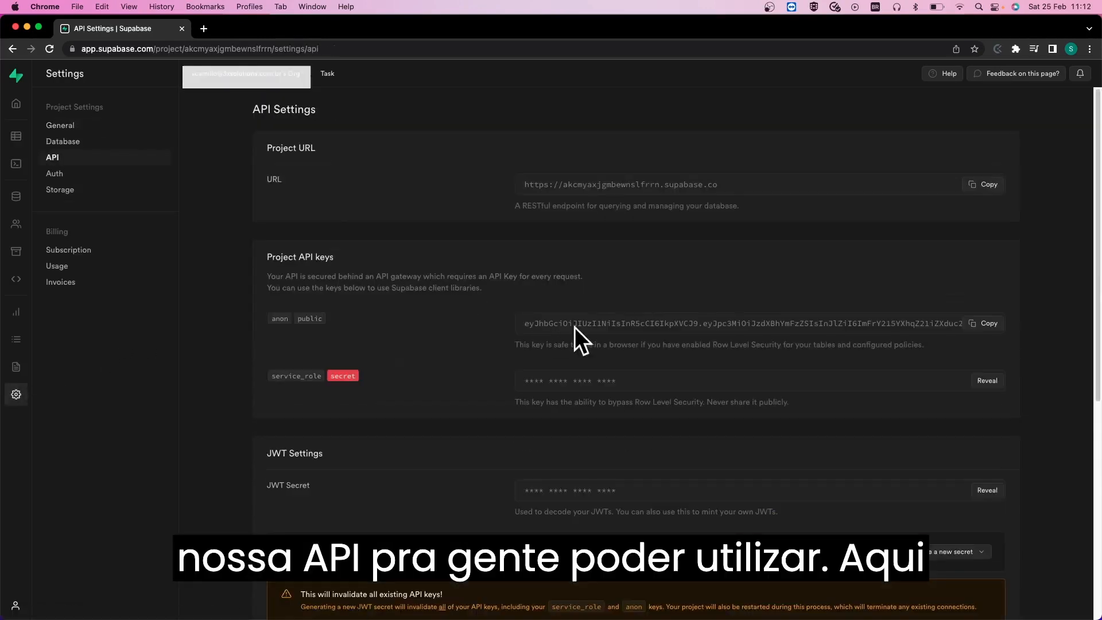
{"action": "triple_click", "coordinate": [591, 330]}
{"action": "left_click", "coordinate": [471, 335]}
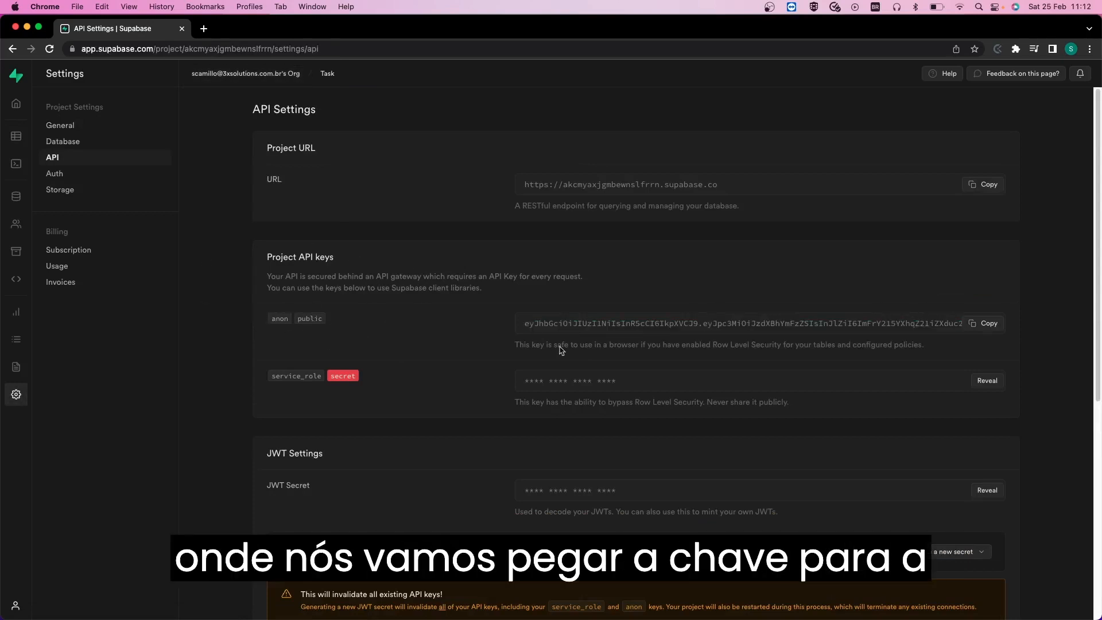
{"action": "triple_click", "coordinate": [928, 326]}
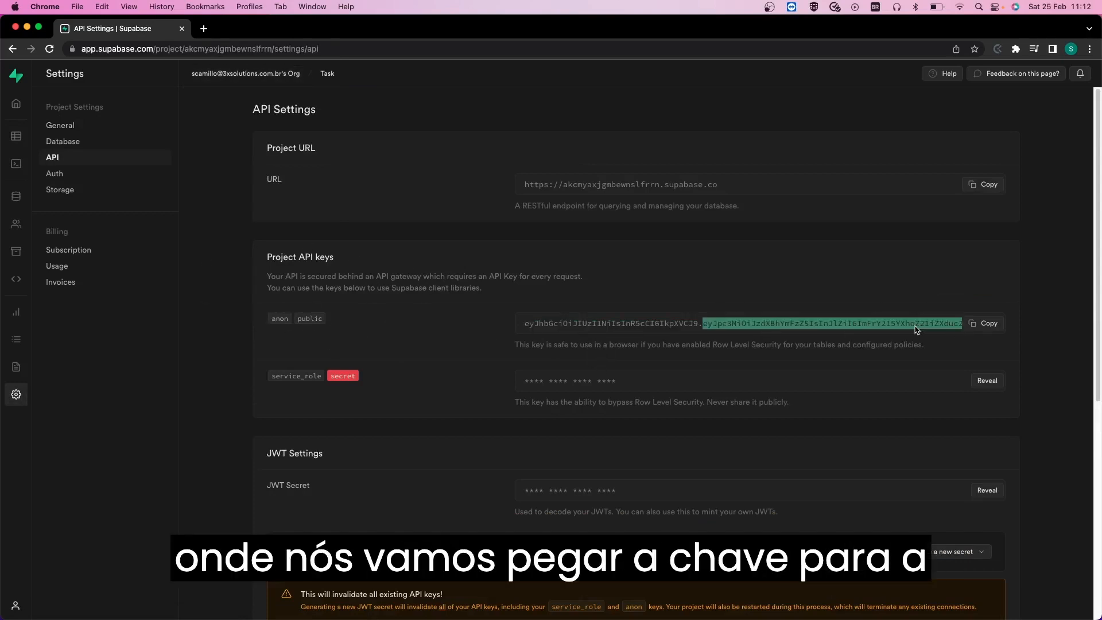
{"action": "left_click", "coordinate": [987, 326]}
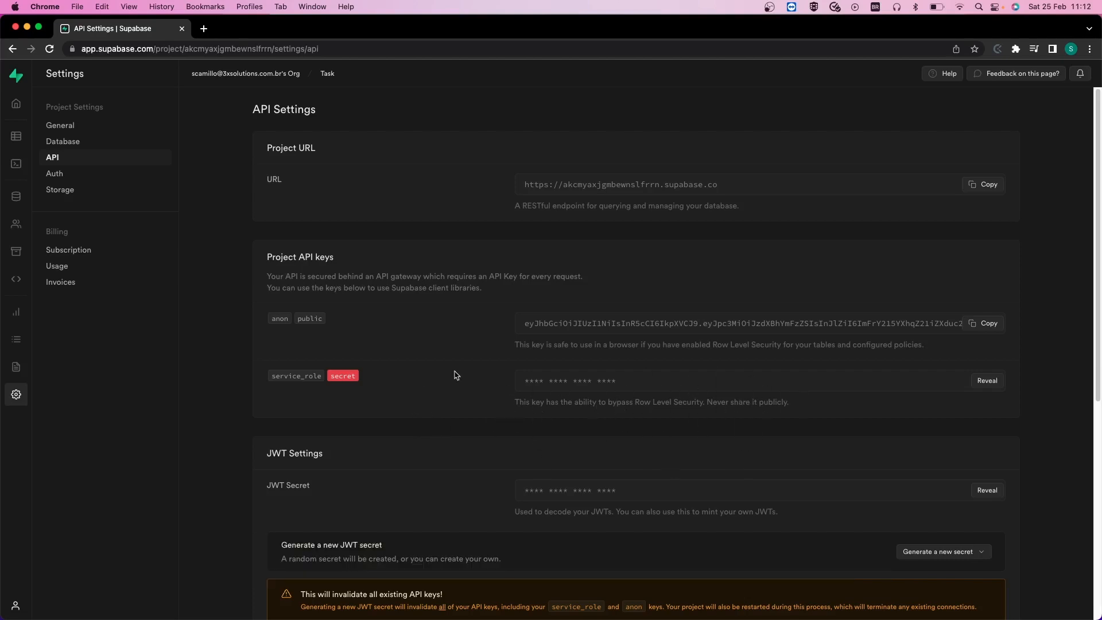
Select the project URL in the API settings for copying, and switch to the blank untitled request in Postman.
{"action": "triple_click", "coordinate": [625, 324]}
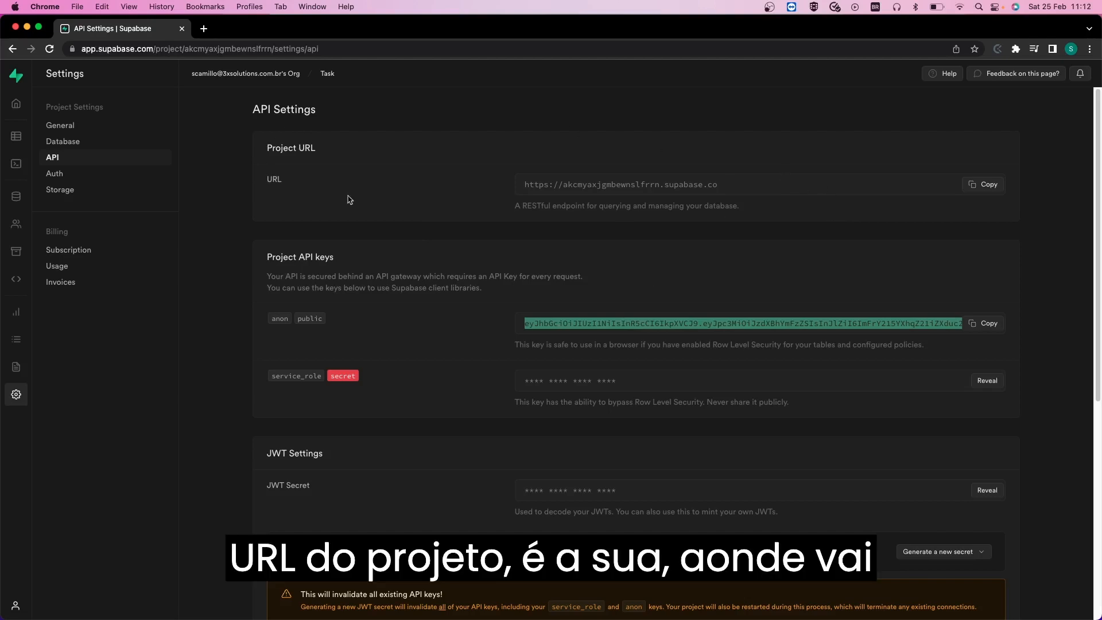
{"action": "left_click", "coordinate": [661, 185]}
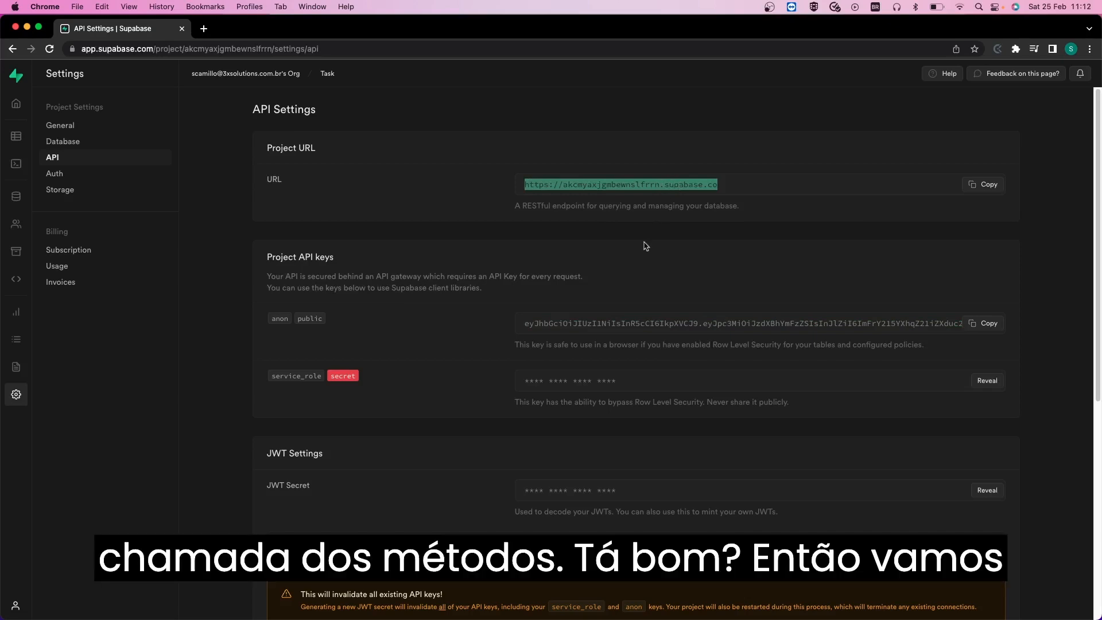
{"action": "scroll", "coordinate": [646, 246], "scroll_direction": "down", "scroll_amount": 2}
{"action": "scroll", "coordinate": [605, 291], "scroll_direction": "up", "scroll_amount": 2}
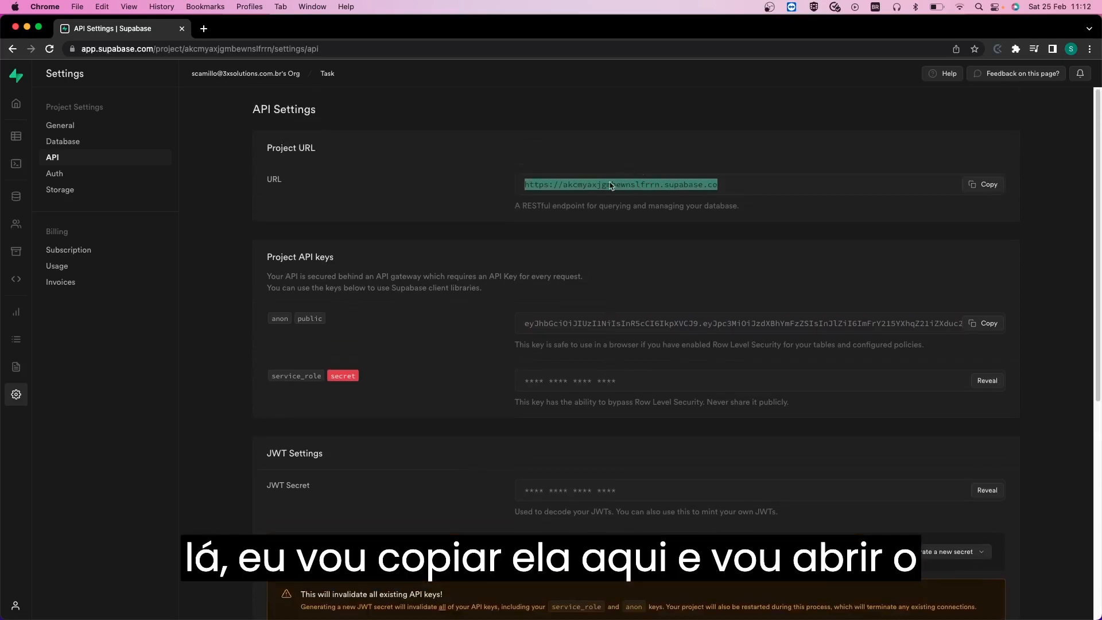
{"action": "triple_click", "coordinate": [612, 185]}
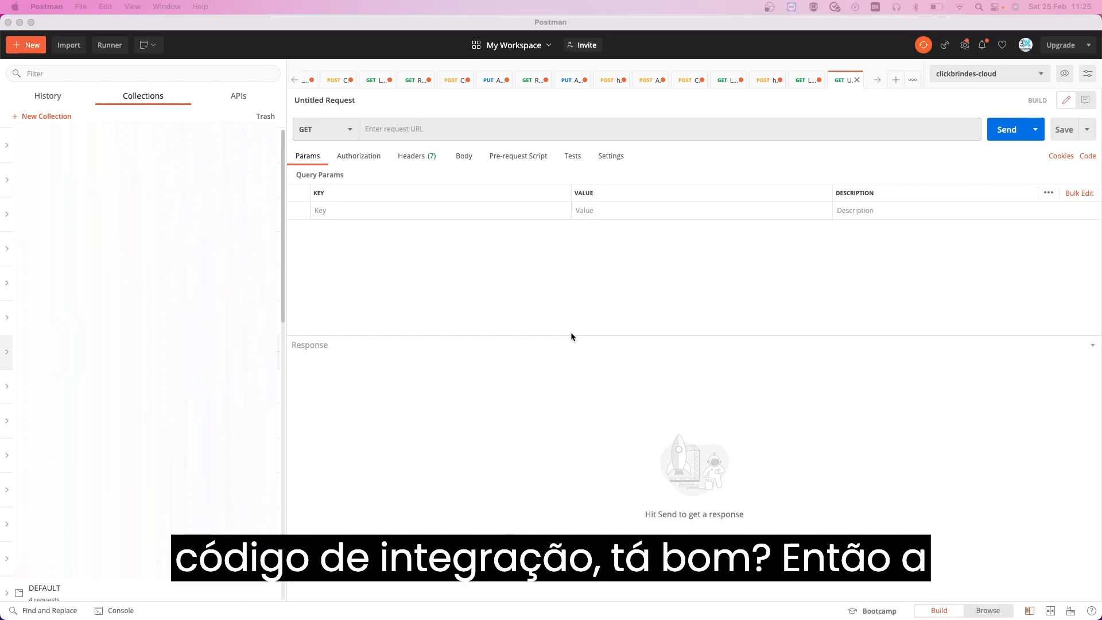
{"action": "left_click", "coordinate": [477, 309]}
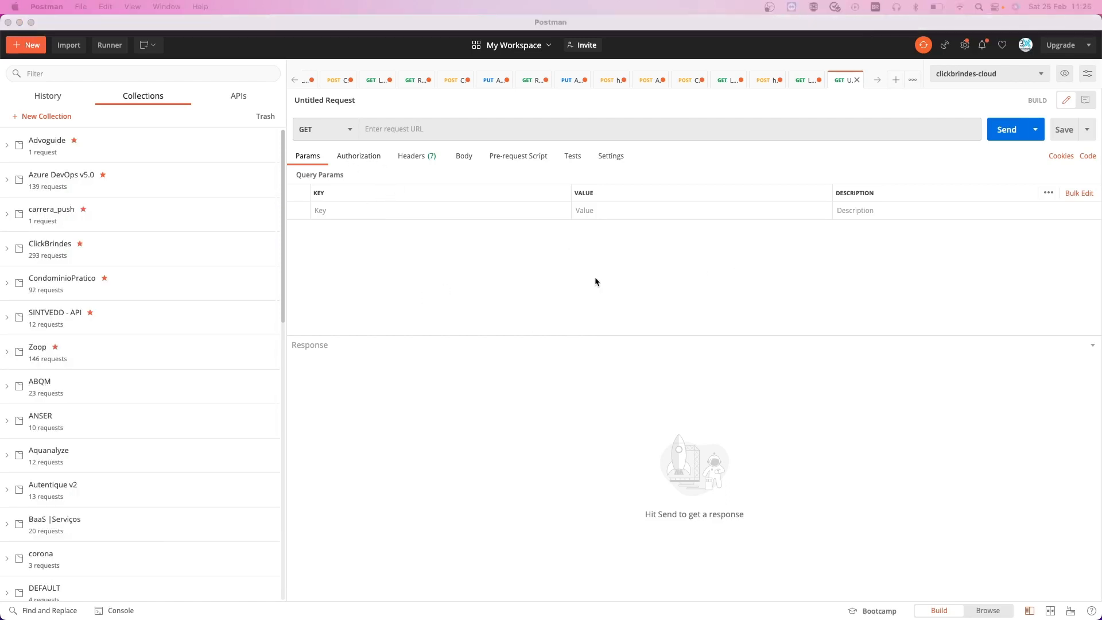
Copy the project URL from the Supabase API settings and paste it as the request URL of the untitled GET request in Postman.
{"action": "key", "text": "super+Tab"}
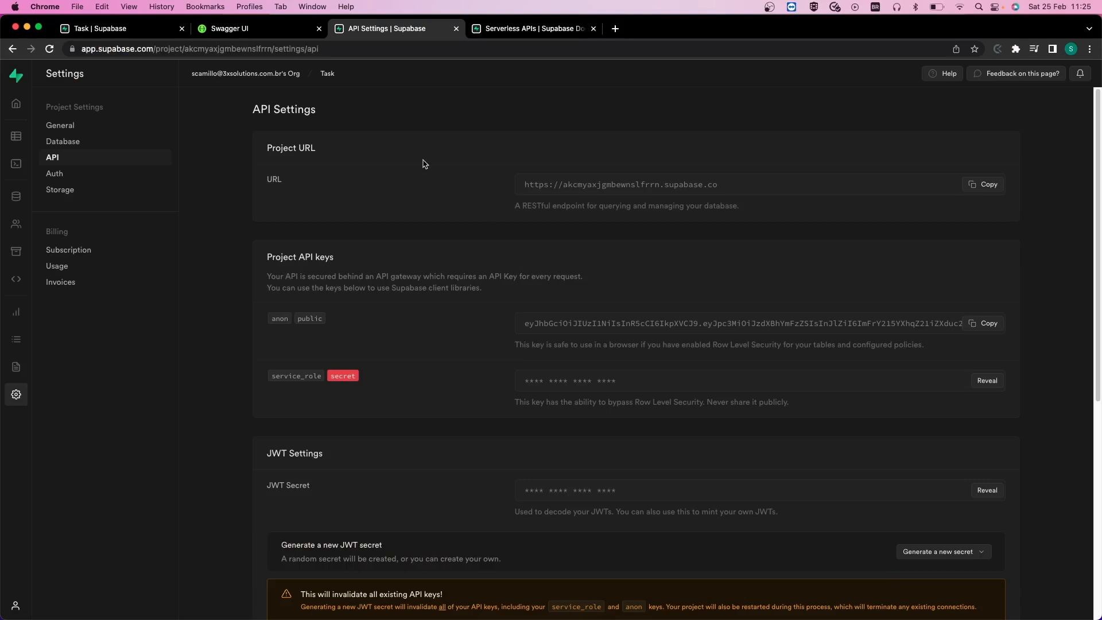
{"action": "left_click_drag", "start_coordinate": [267, 148], "coordinate": [328, 149]}
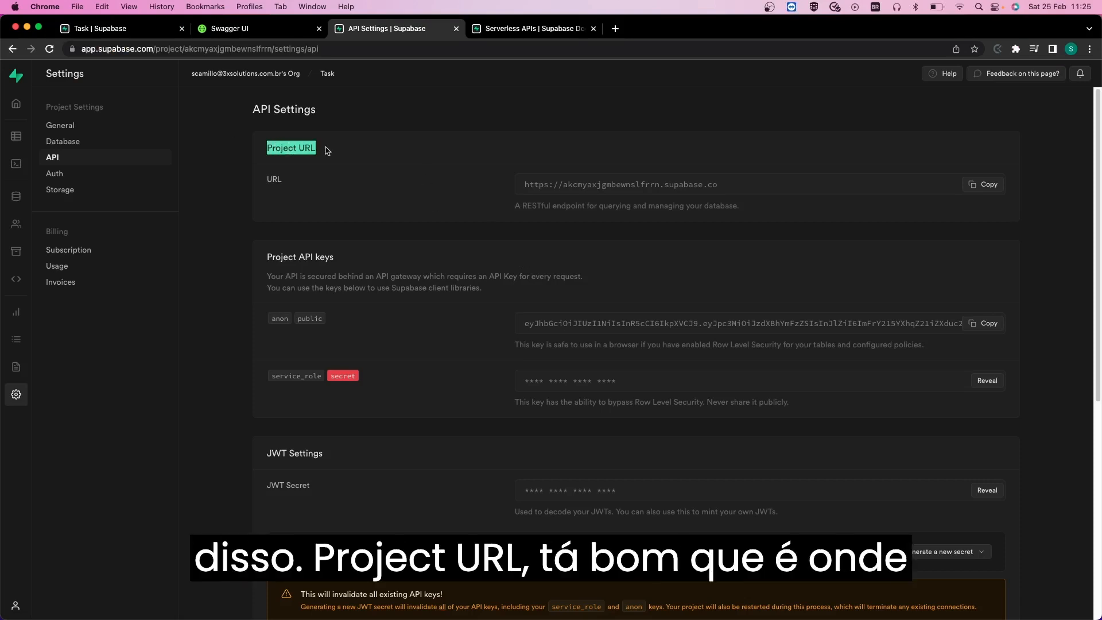
{"action": "left_click", "coordinate": [274, 159]}
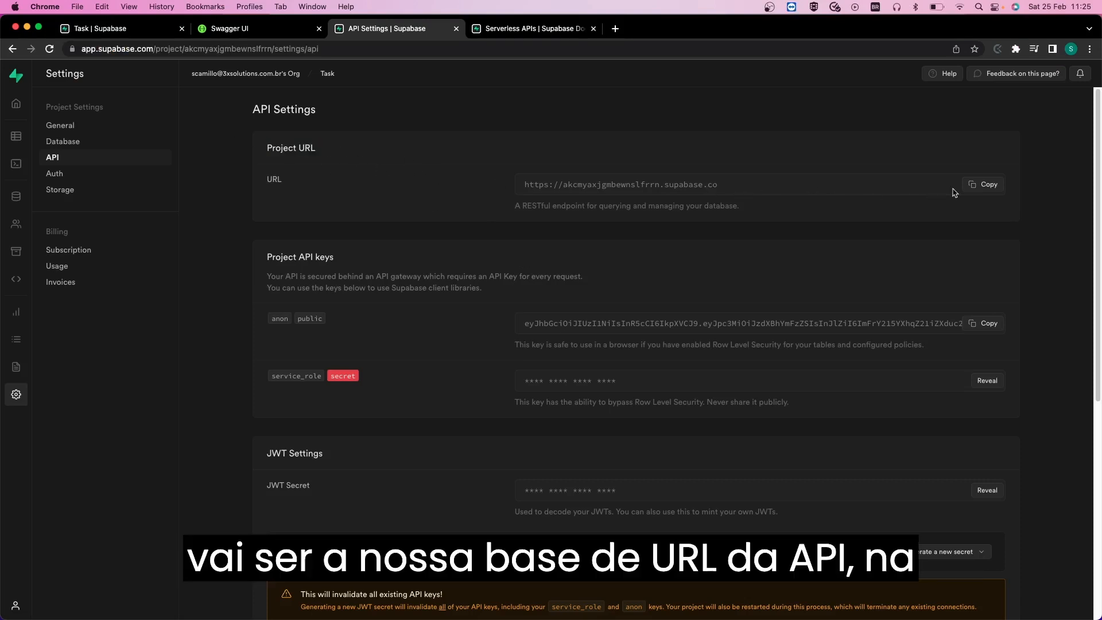
{"action": "left_click", "coordinate": [1002, 188]}
{"action": "triple_click", "coordinate": [514, 193]}
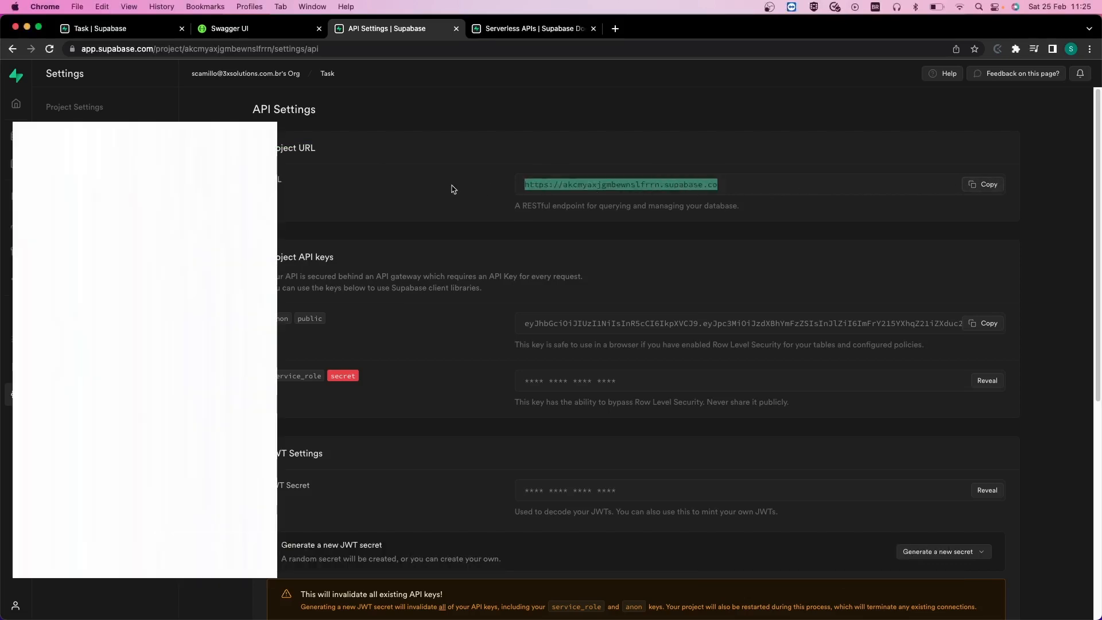
{"action": "key", "text": "super+Tab"}
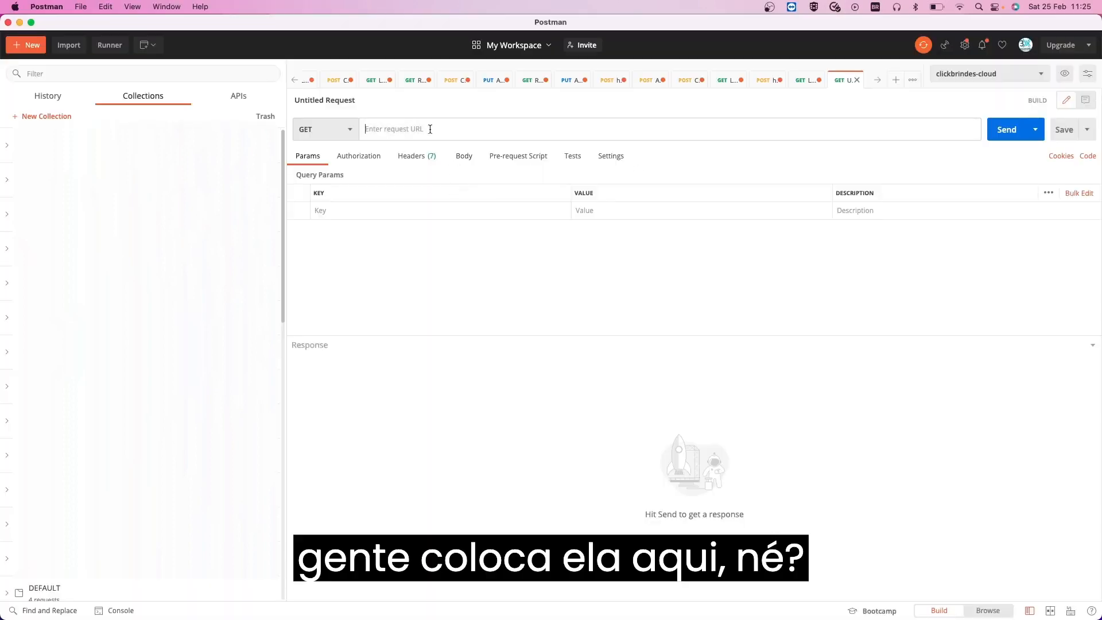
{"action": "left_click", "coordinate": [400, 129]}
{"action": "key", "text": "super+v"}
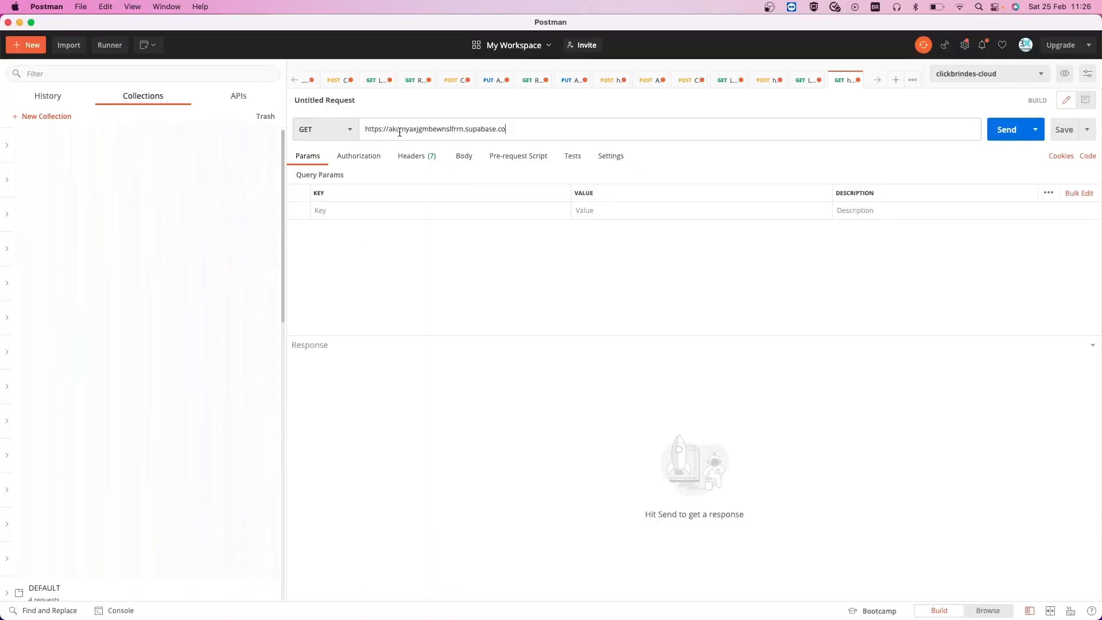
{"action": "left_click", "coordinate": [345, 128]}
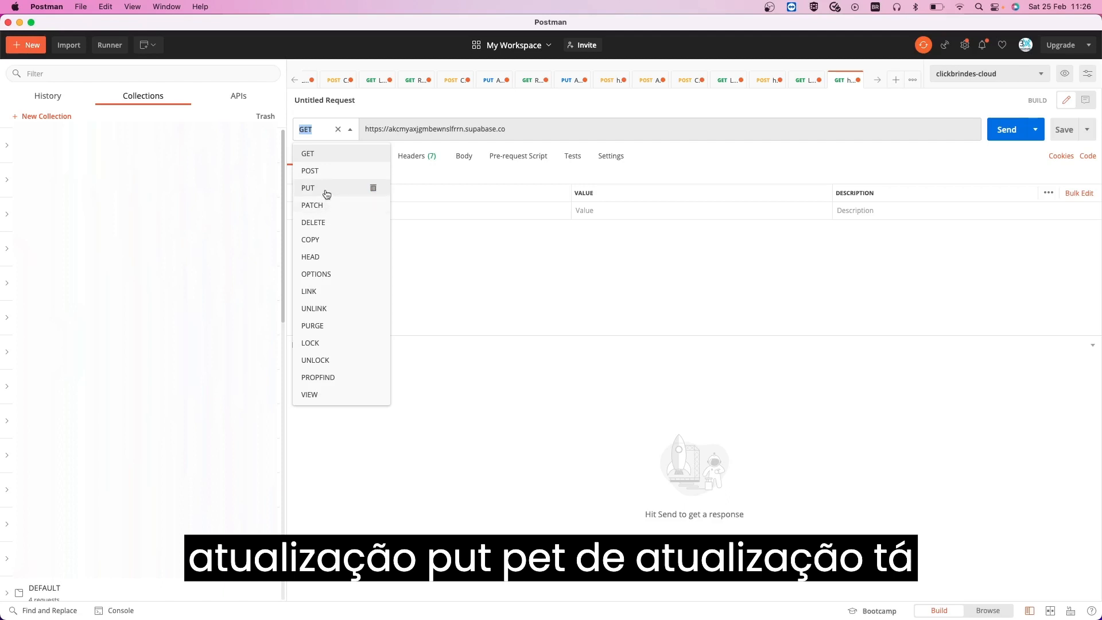
{"action": "left_click", "coordinate": [442, 274]}
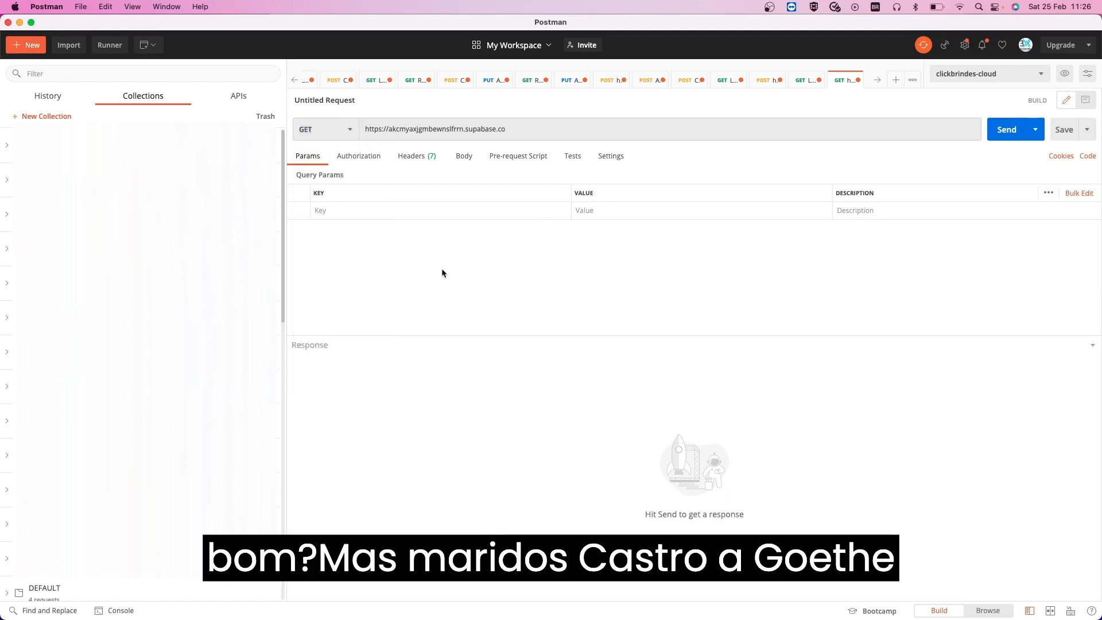
{"action": "left_click", "coordinate": [321, 129]}
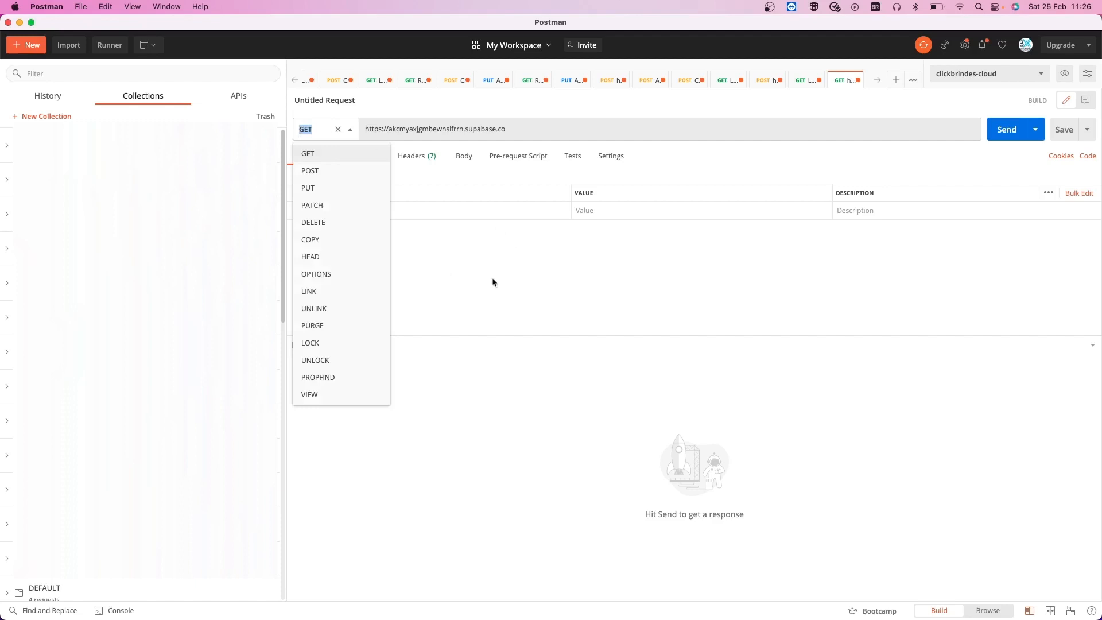
{"action": "left_click", "coordinate": [456, 321]}
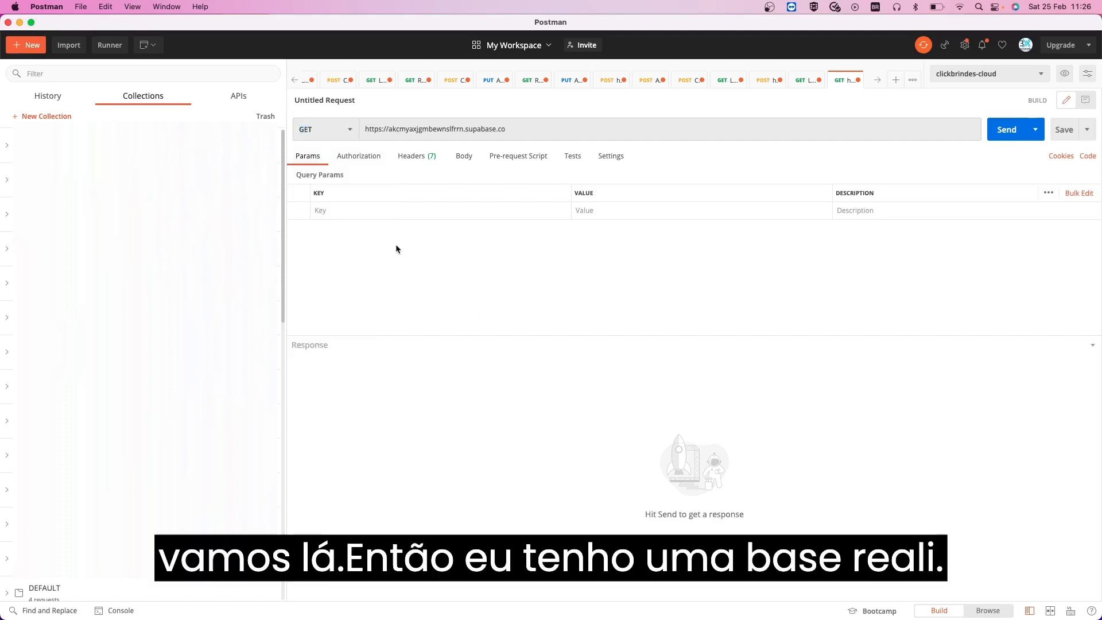
{"action": "left_click", "coordinate": [526, 129]}
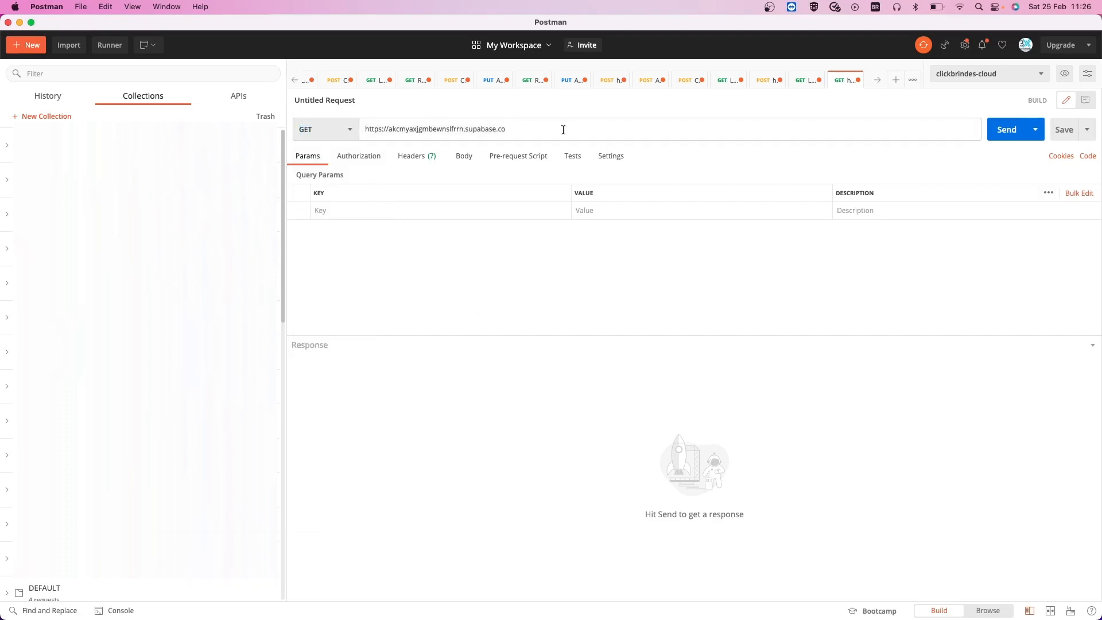
{"action": "type", "text": "/"}
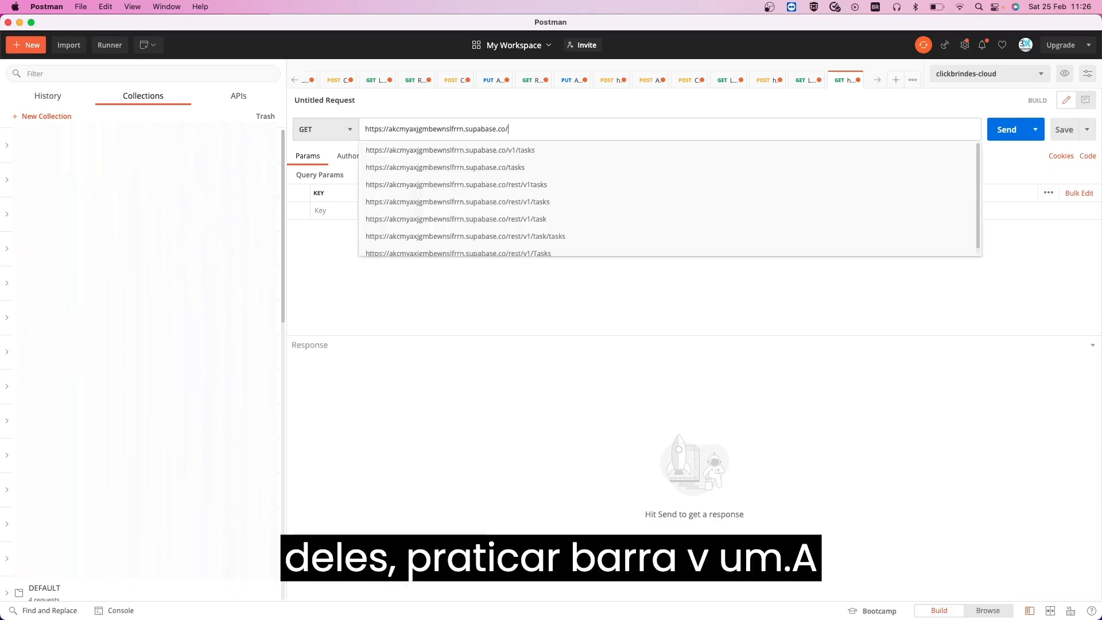
{"action": "type", "text": "v1/"}
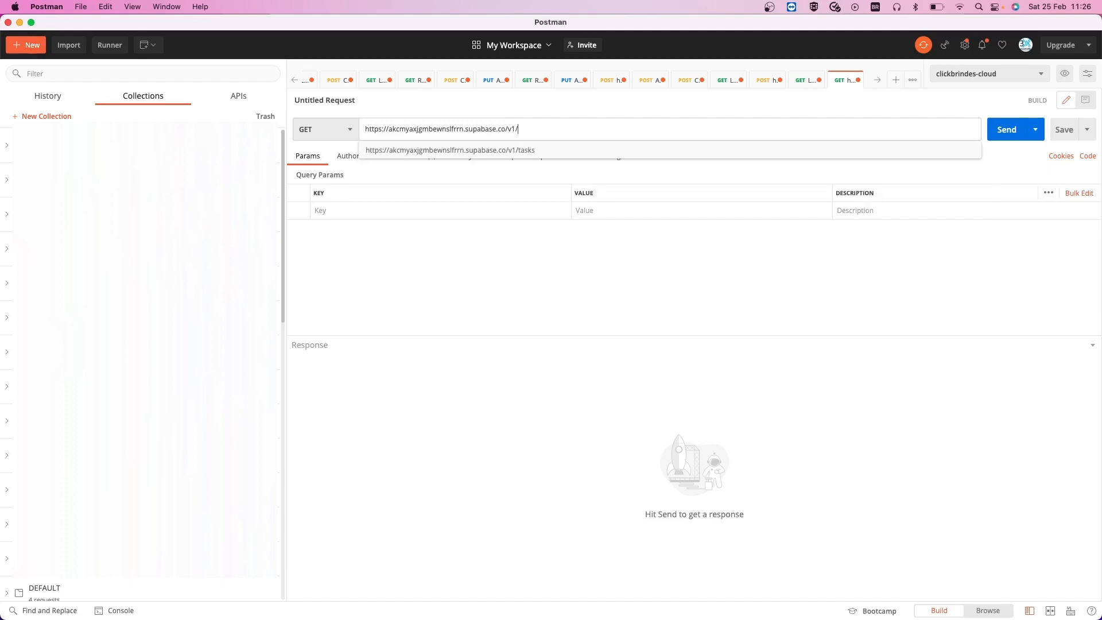
{"action": "type", "text": "rest"}
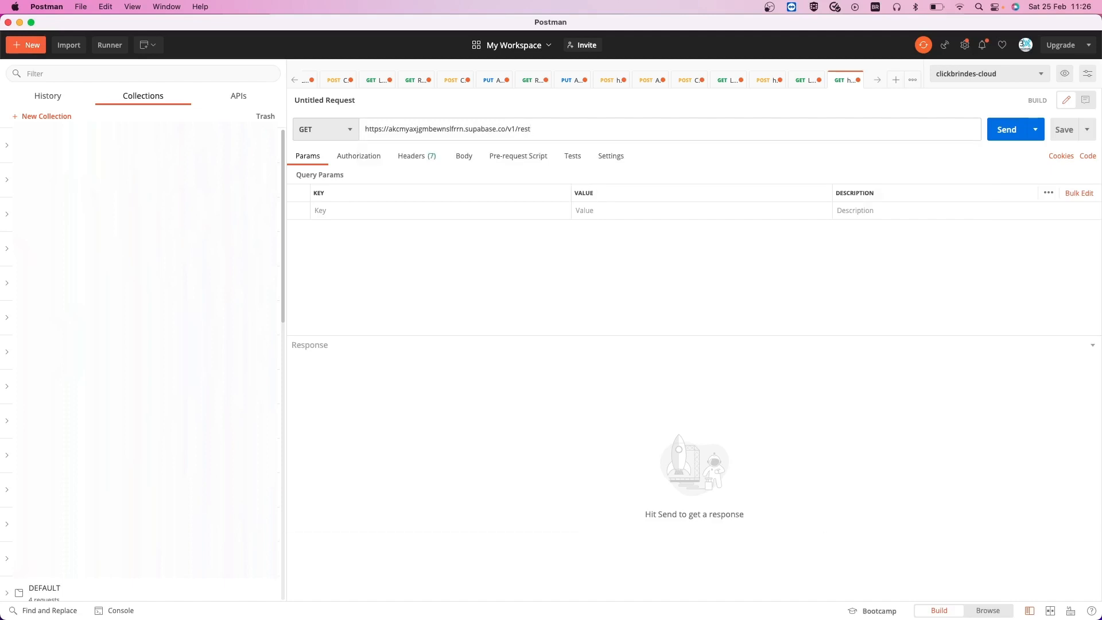
{"action": "key", "text": "BackSpace"}
{"action": "key", "text": "BackSpace"}
{"action": "key", "text": "BackSpace"}
{"action": "key", "text": "BackSpace"}
{"action": "key", "text": "BackSpace"}
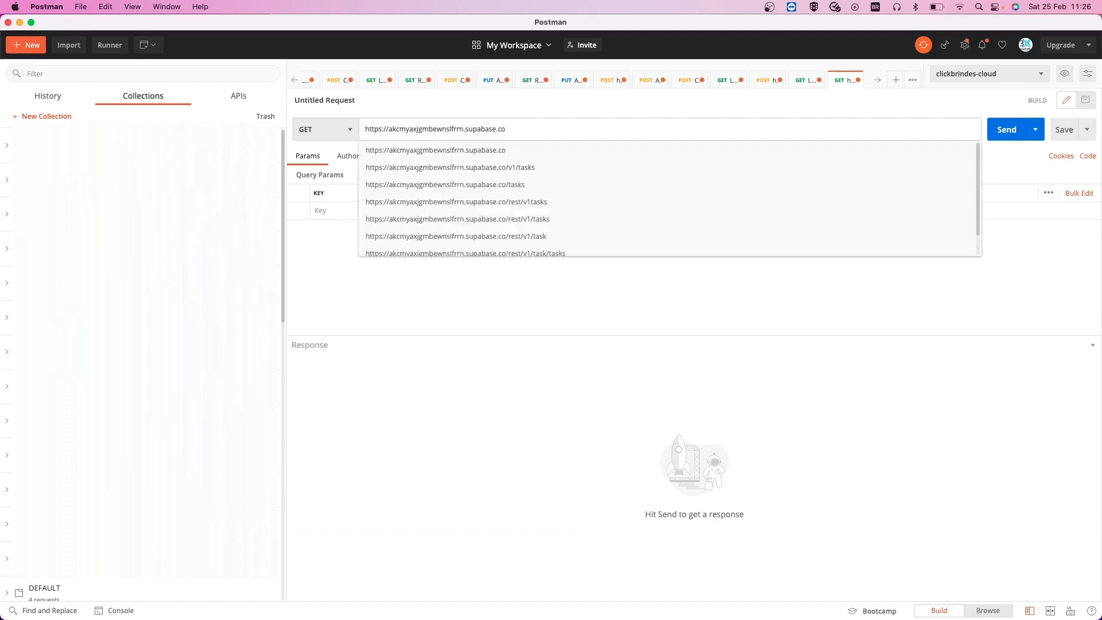
Append the path /rest/v1/Task to the project URL in the request.
{"action": "type", "text": "/rest/"}
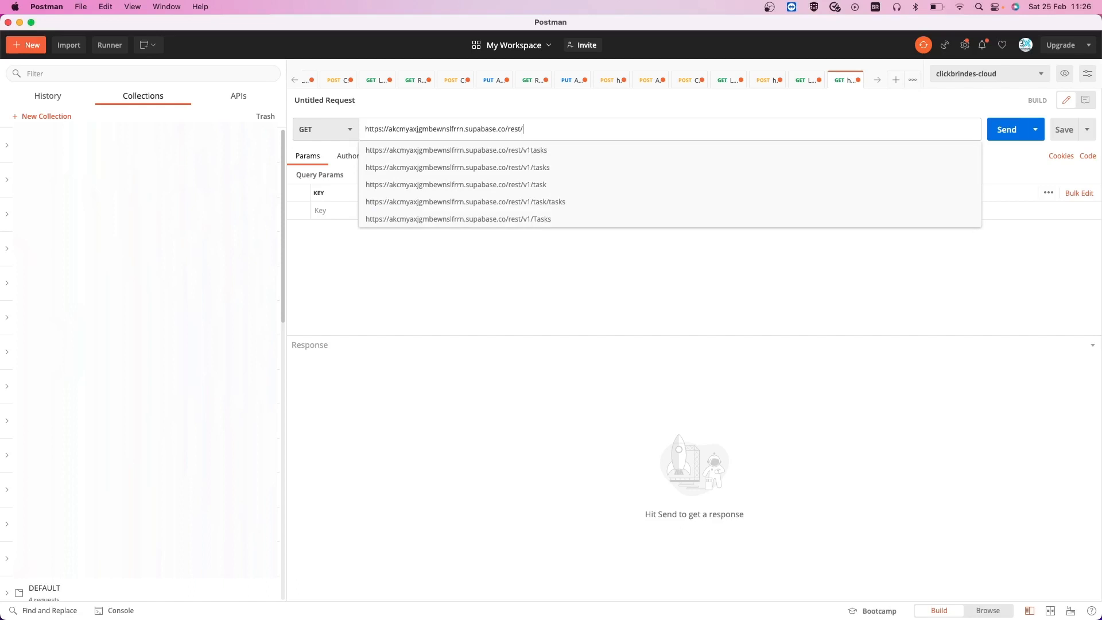
{"action": "type", "text": "v1/"}
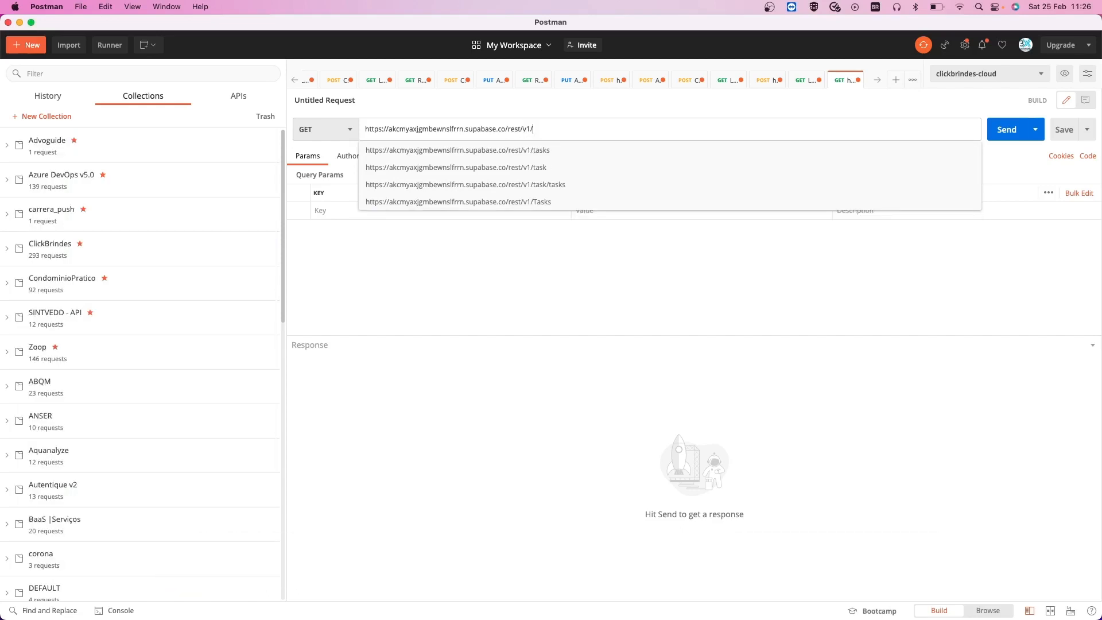
{"action": "type", "text": "Task"}
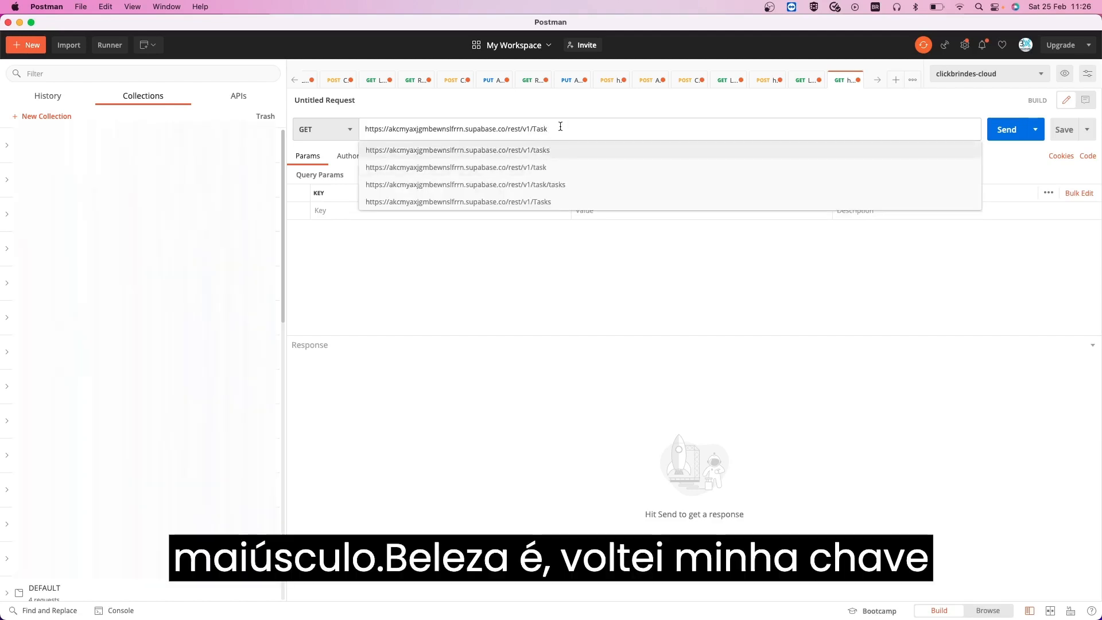
{"action": "left_click", "coordinate": [487, 261]}
Copy the anon public API key from the Supabase API settings and return to the request in Postman.
{"action": "key", "text": "super+Tab"}
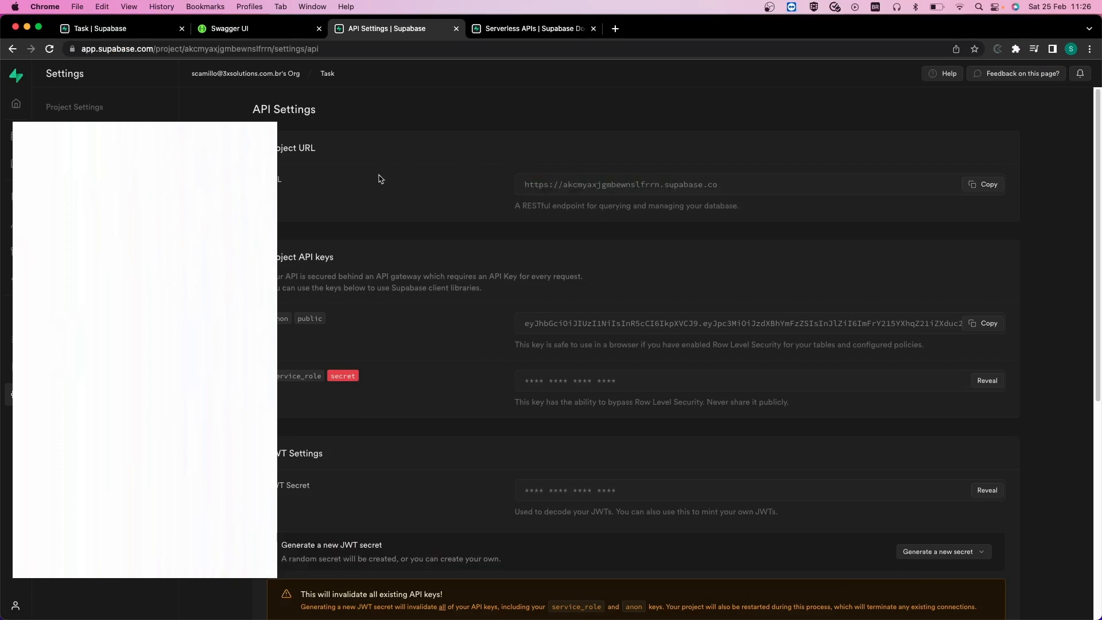
{"action": "left_click", "coordinate": [612, 328]}
{"action": "left_click", "coordinate": [985, 324]}
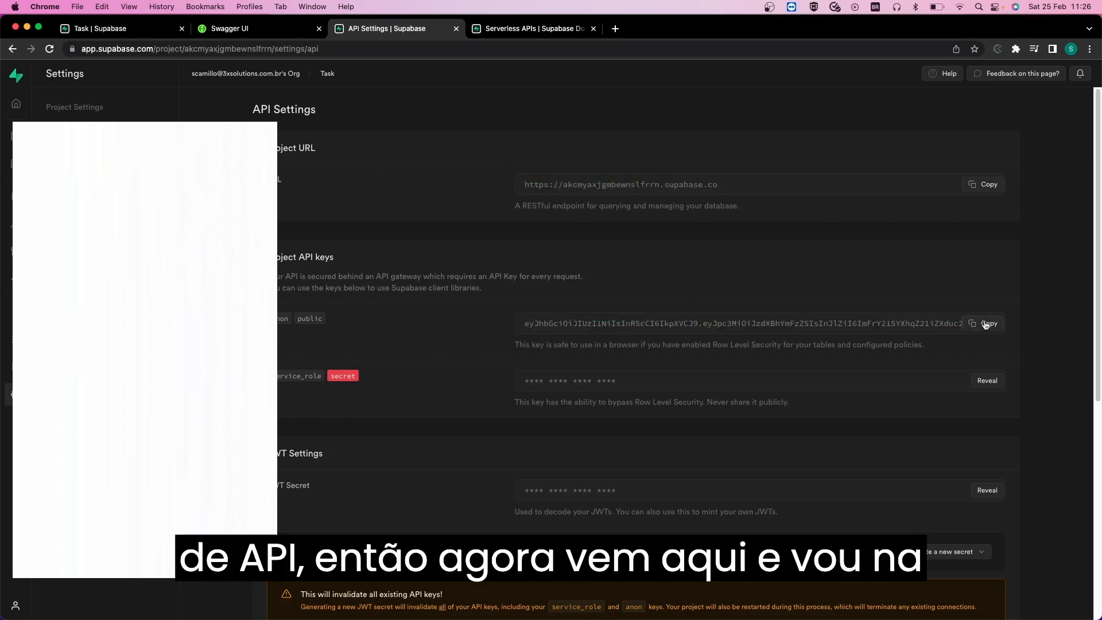
{"action": "key", "text": "super+Tab"}
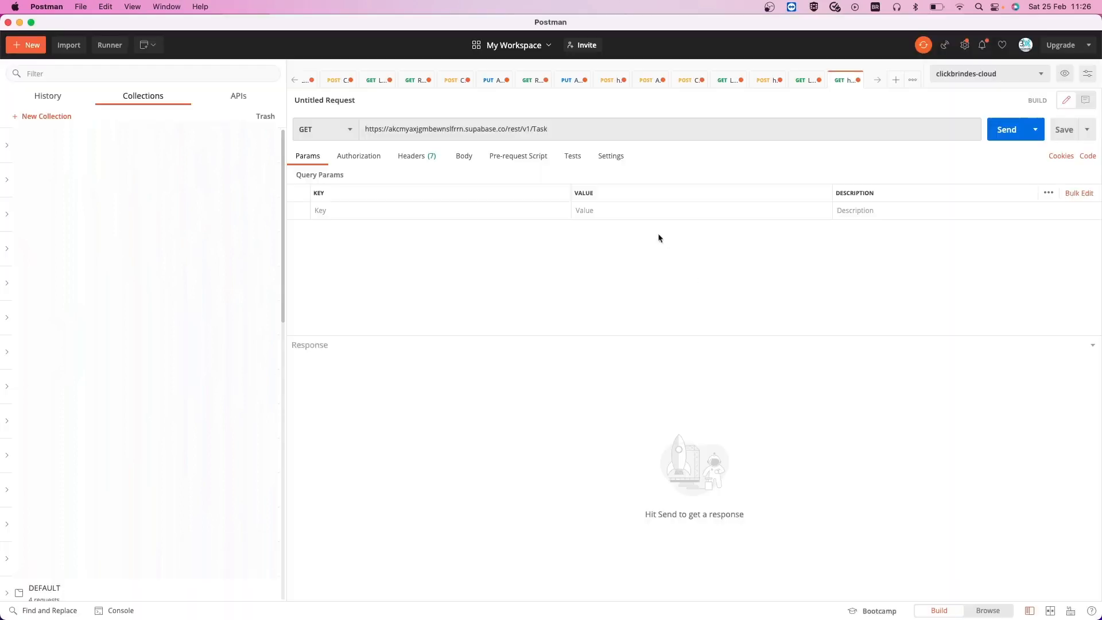
Set the request's authorization type to API Key and paste the anon API key as the value for apikey.
{"action": "left_click", "coordinate": [347, 161]}
{"action": "left_click", "coordinate": [344, 197]}
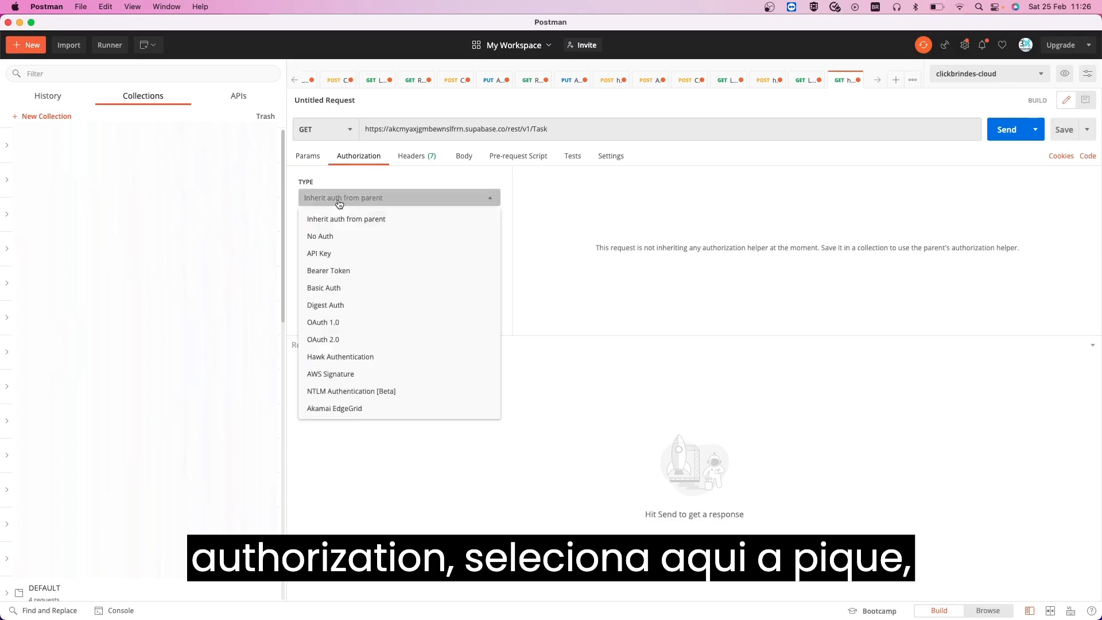
{"action": "left_click", "coordinate": [330, 253]}
{"action": "double_click", "coordinate": [741, 186]}
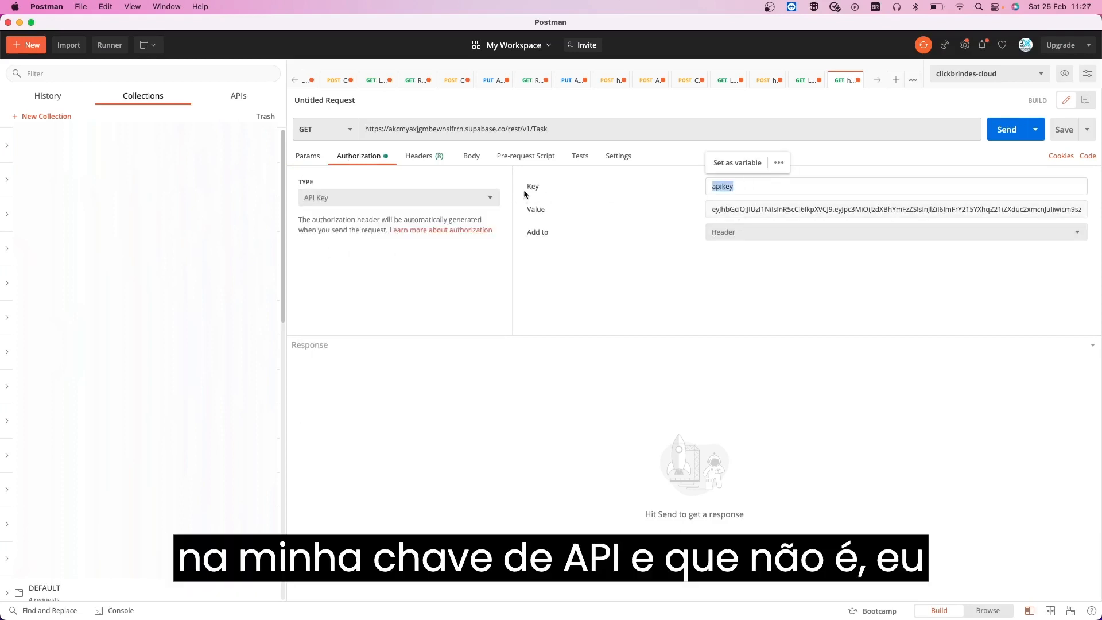
{"action": "left_click", "coordinate": [722, 187]}
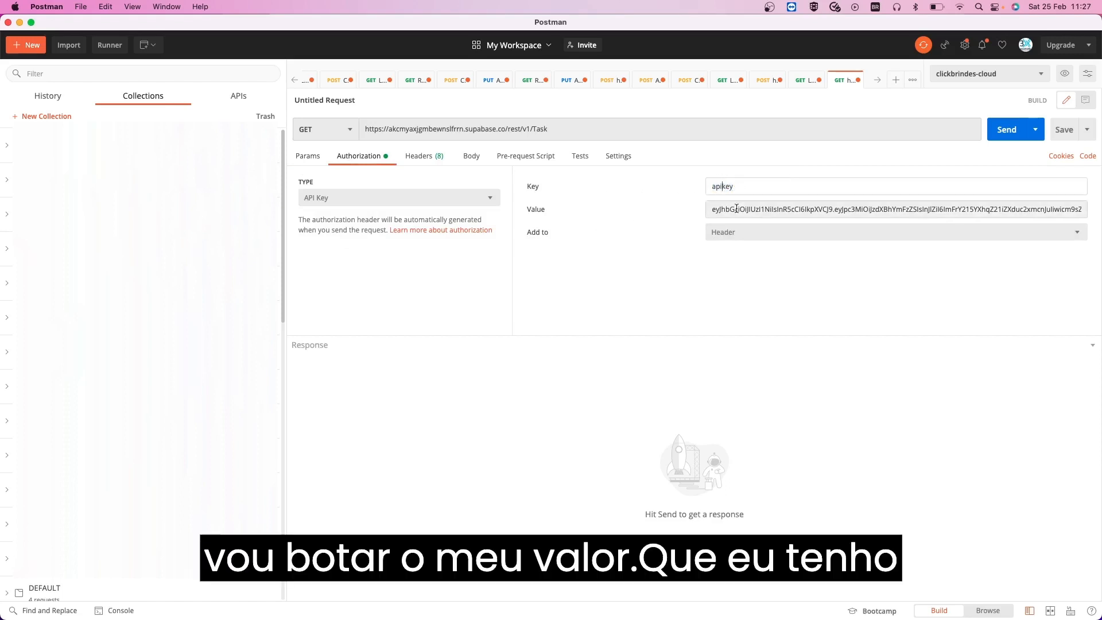
{"action": "double_click", "coordinate": [737, 208]}
{"action": "left_click_drag", "start_coordinate": [799, 229], "coordinate": [667, 200]}
{"action": "key", "text": "super+v"}
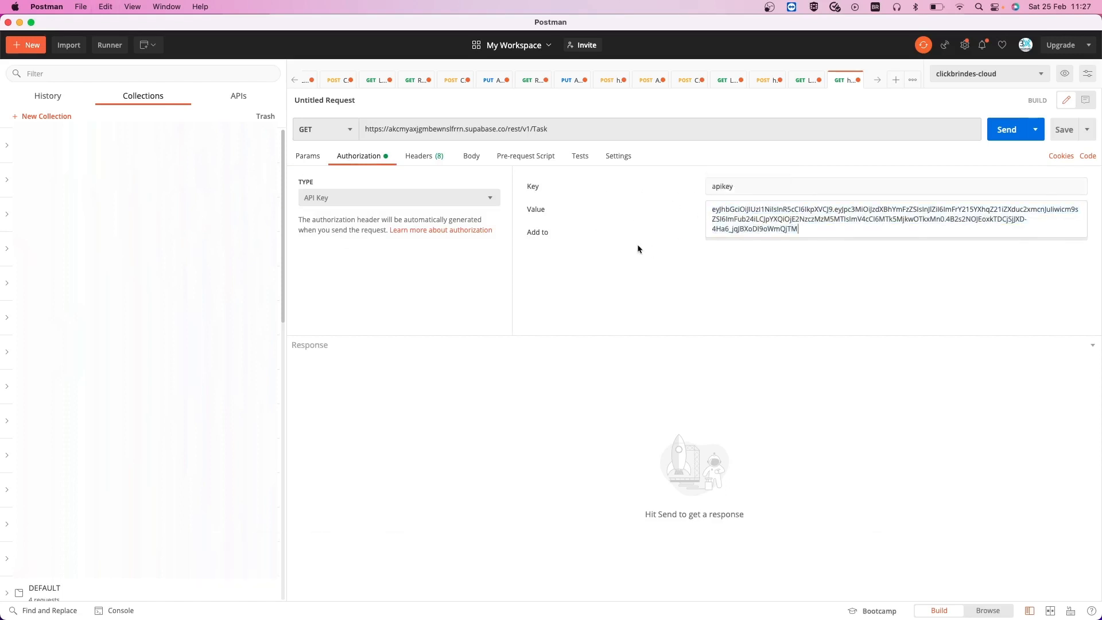
{"action": "left_click", "coordinate": [831, 291]}
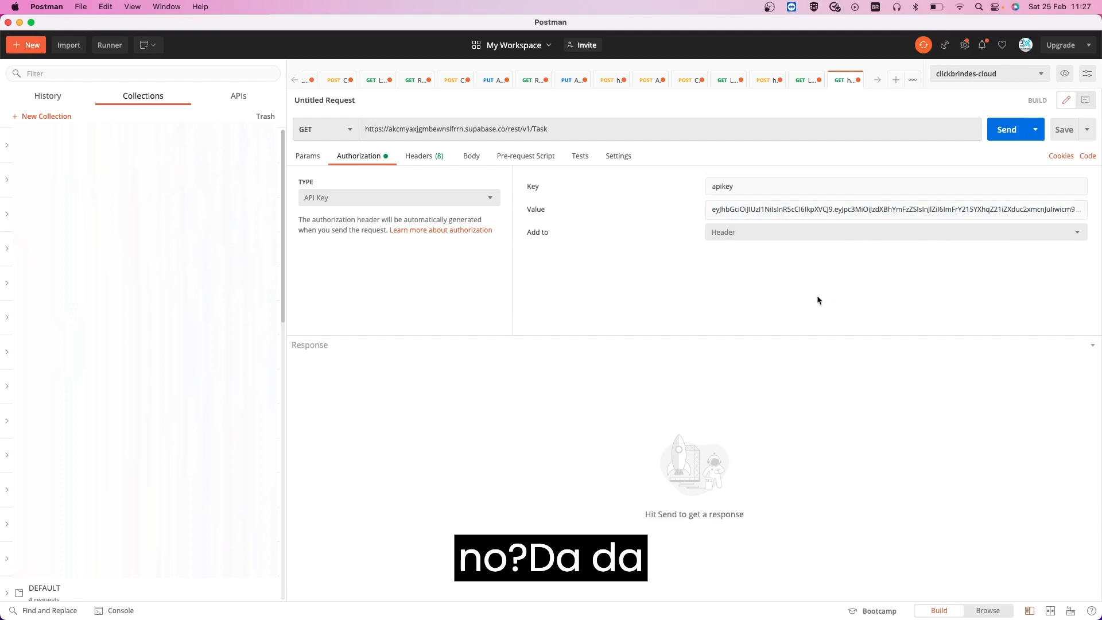
{"action": "key", "text": "super+Tab"}
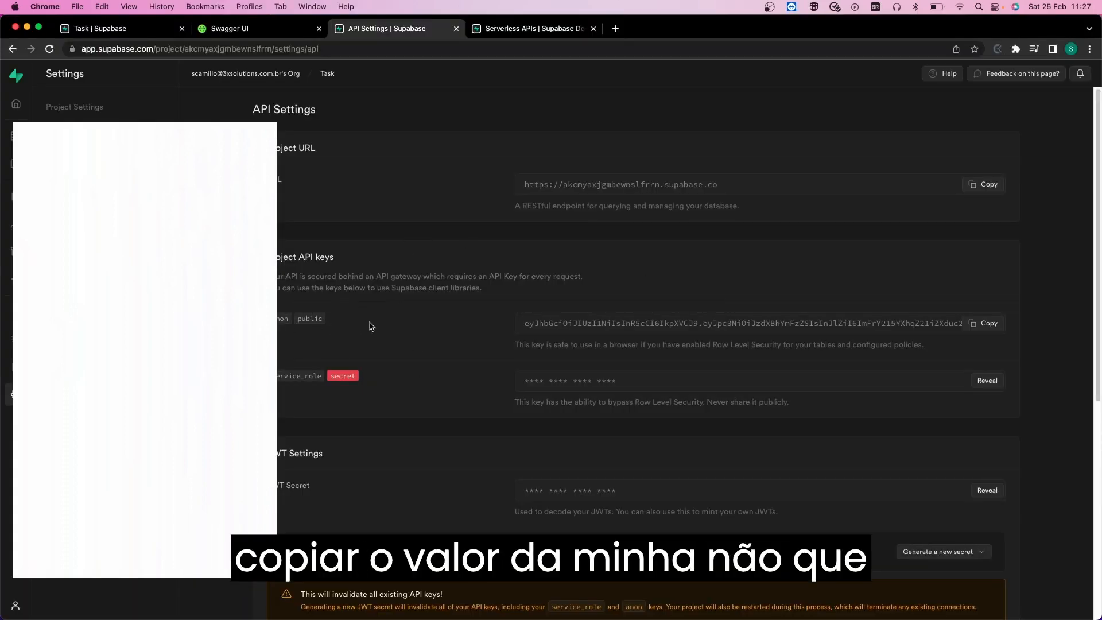
{"action": "key", "text": "super+Tab"}
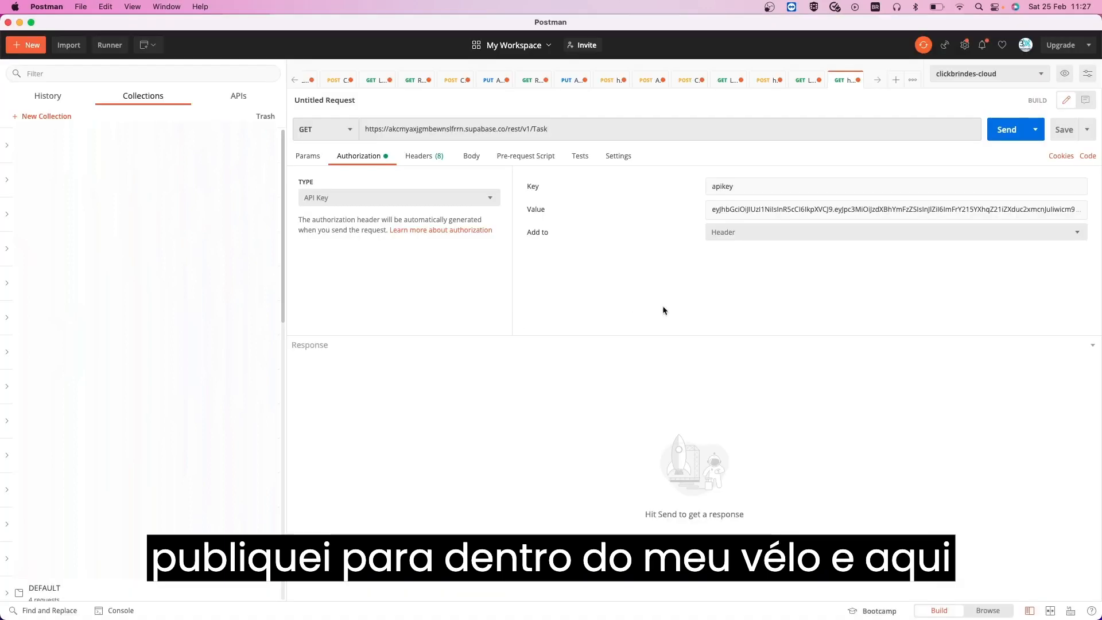
{"action": "double_click", "coordinate": [732, 210]}
{"action": "left_click", "coordinate": [691, 260]}
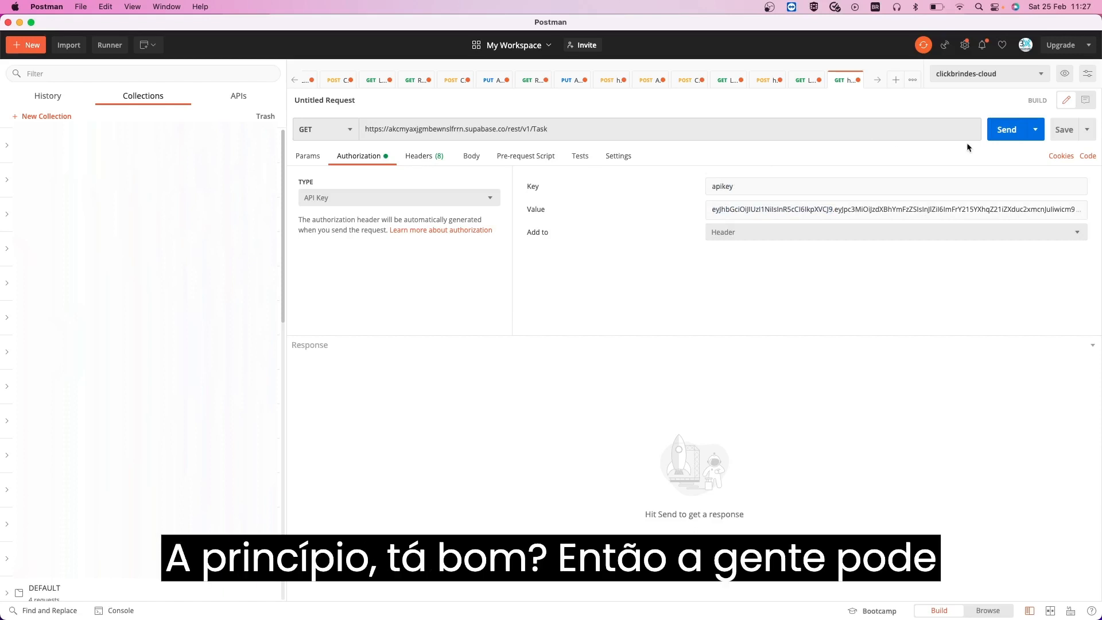
Send the GET request, correct the table name at the end of its URL to Tasks and send it again.
{"action": "left_click", "coordinate": [1006, 138]}
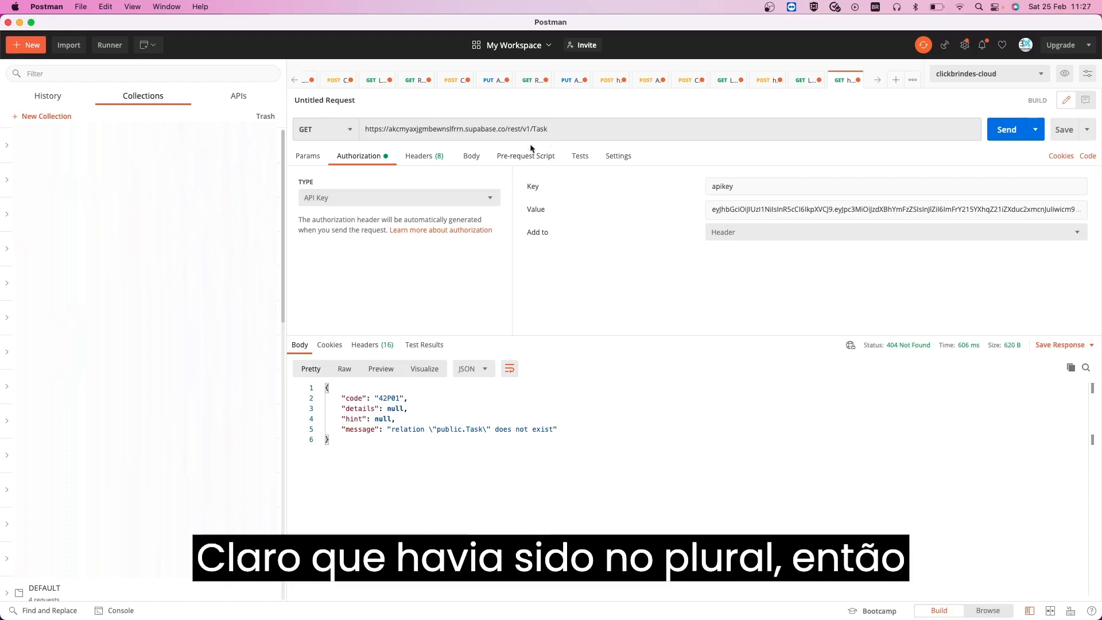
{"action": "left_click", "coordinate": [553, 132]}
{"action": "type", "text": "s"}
{"action": "left_click", "coordinate": [628, 304]}
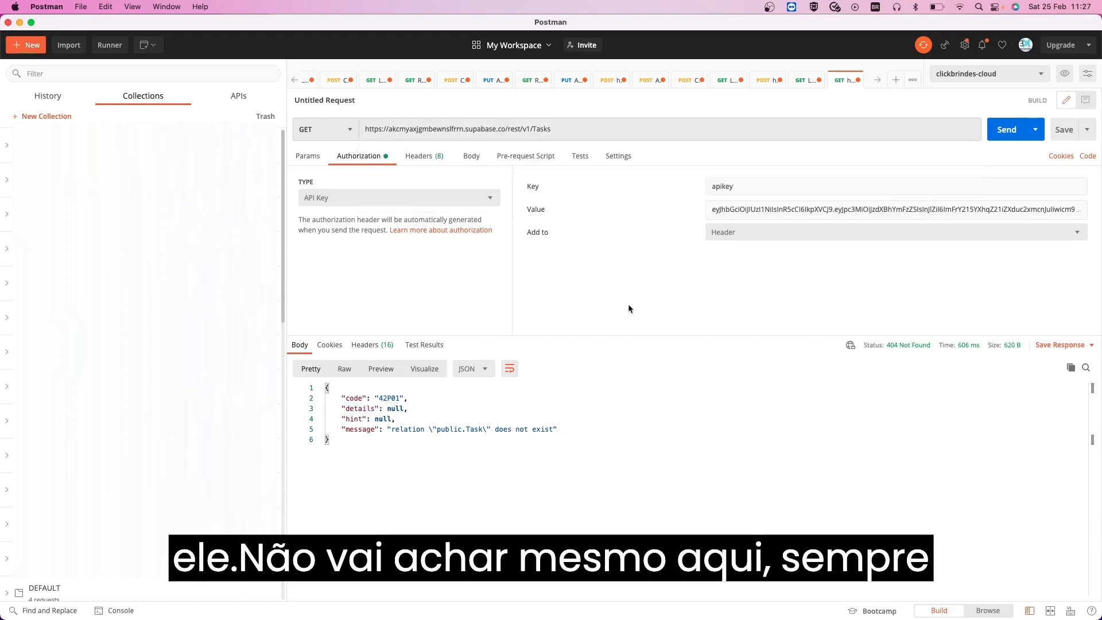
{"action": "left_click", "coordinate": [1011, 131]}
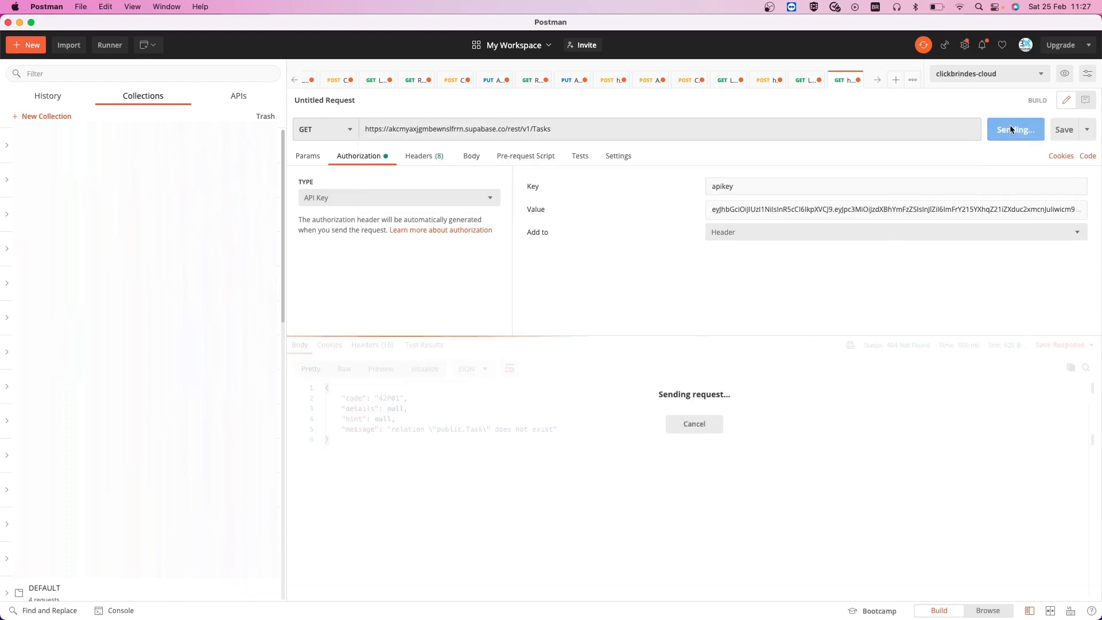
{"action": "left_click", "coordinate": [385, 420]}
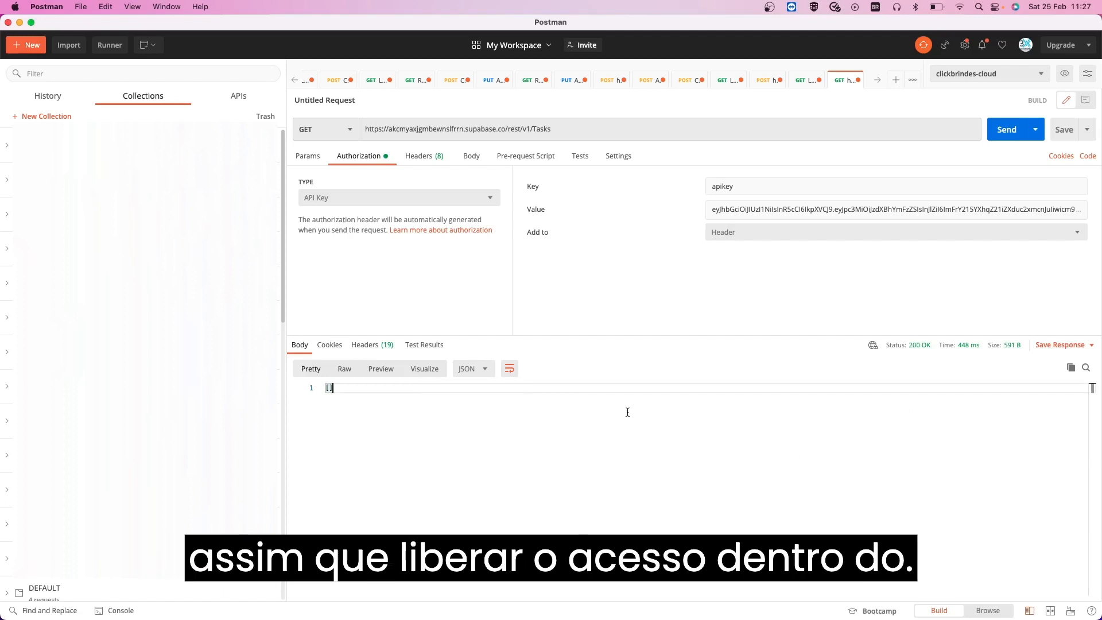
Switch to Supabase in the browser and open the row-level security policies of the Tasks table.
{"action": "key", "text": "super+Tab"}
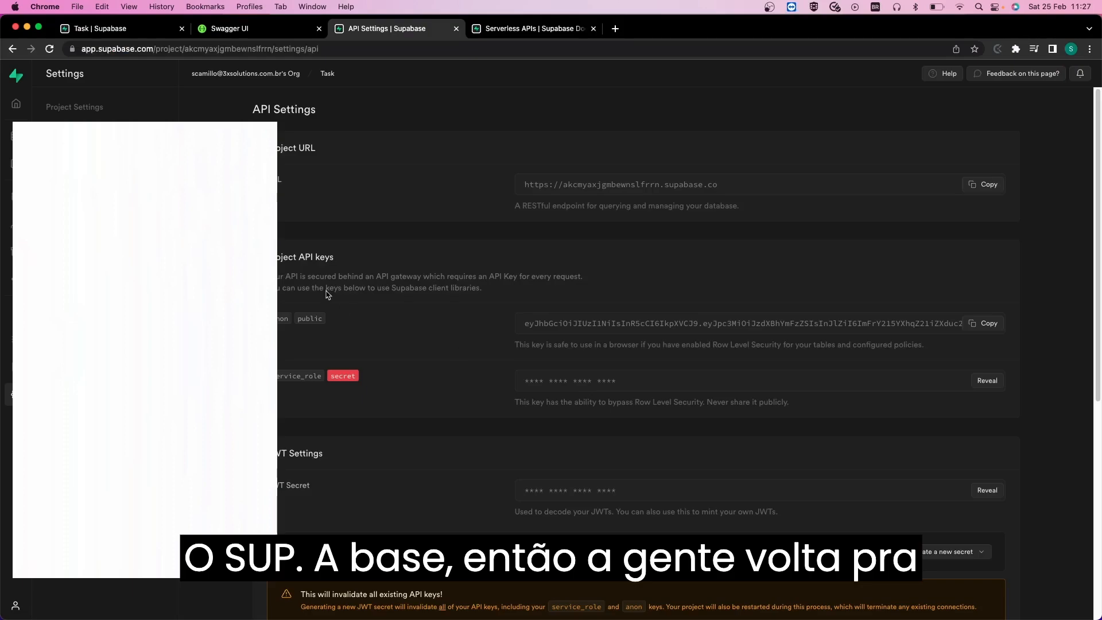
{"action": "left_click", "coordinate": [15, 135]}
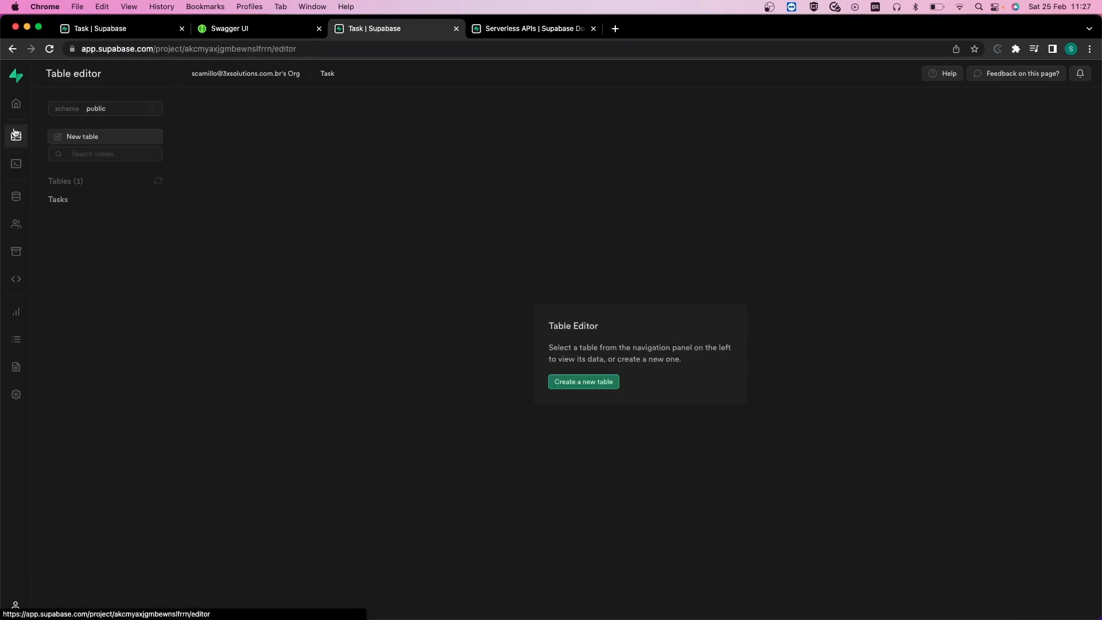
{"action": "left_click", "coordinate": [62, 206]}
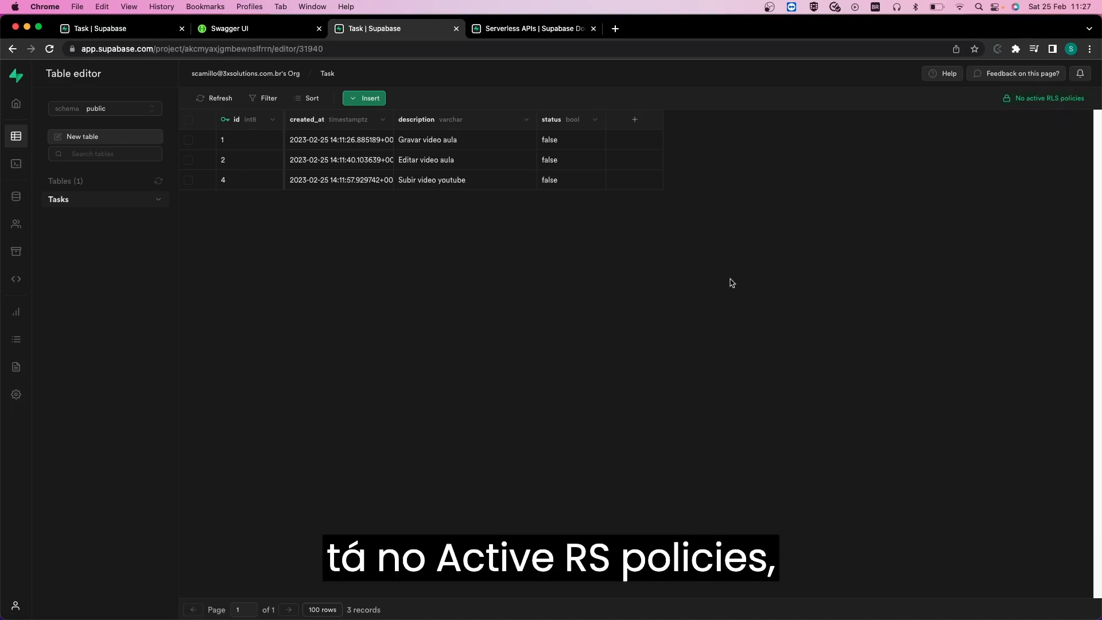
{"action": "left_click", "coordinate": [1044, 101]}
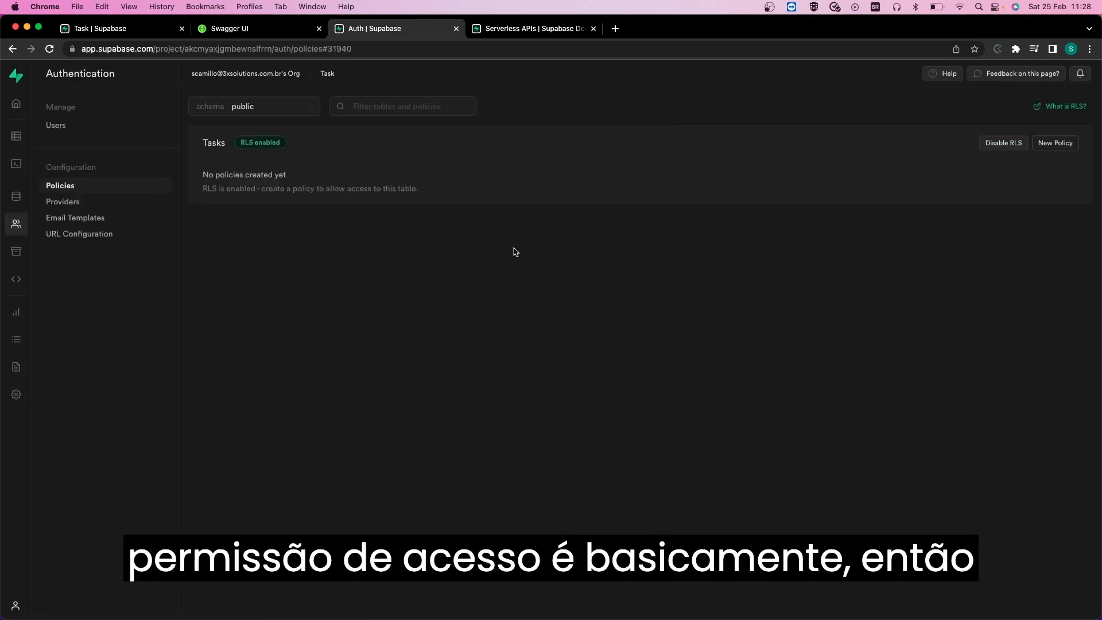
Start a new fully customized policy for the Tasks table, allowing ALL operations and named public.
{"action": "left_click", "coordinate": [1058, 148]}
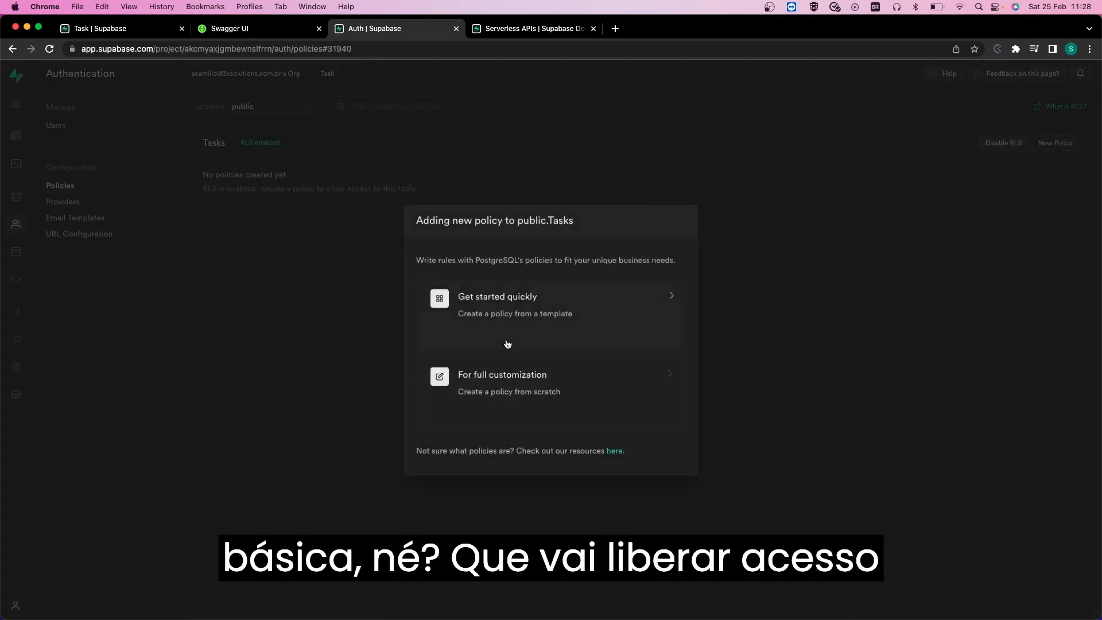
{"action": "left_click", "coordinate": [562, 391]}
{"action": "left_click", "coordinate": [705, 250]}
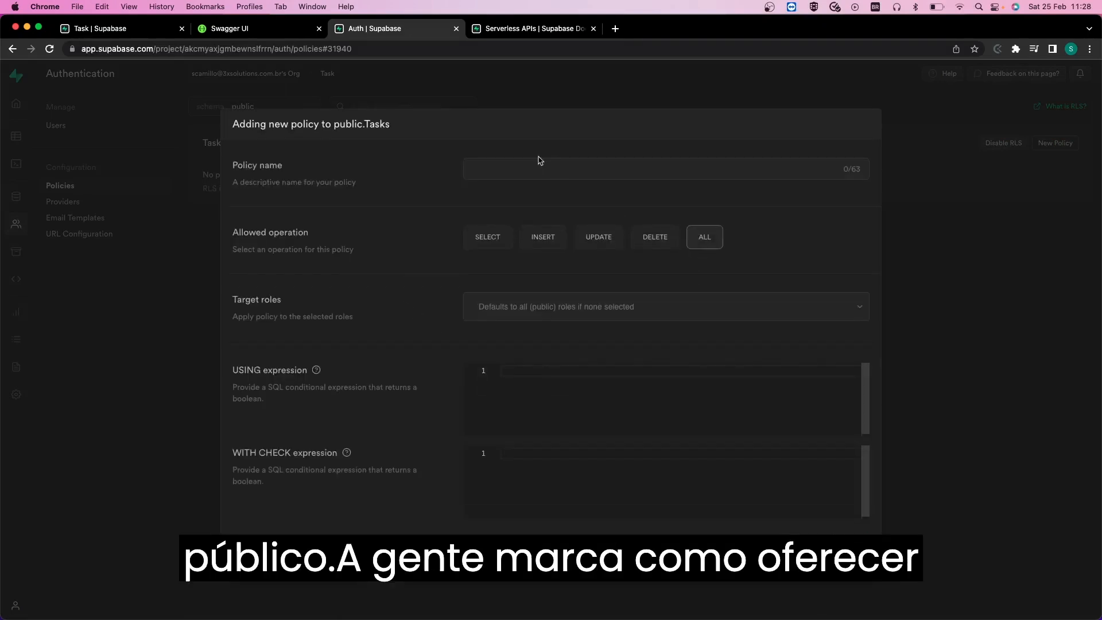
{"action": "left_click", "coordinate": [537, 169]}
{"action": "type", "text": "public"}
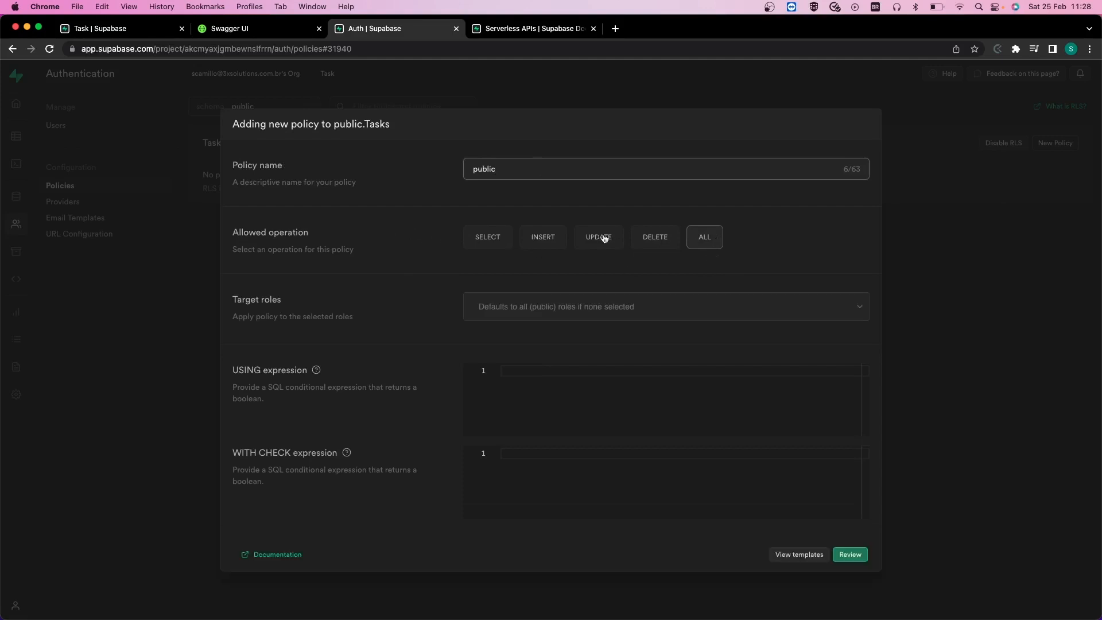
Set the policy's USING expression to true, leave WITH CHECK empty, and review and save the policy.
{"action": "left_click", "coordinate": [499, 369]}
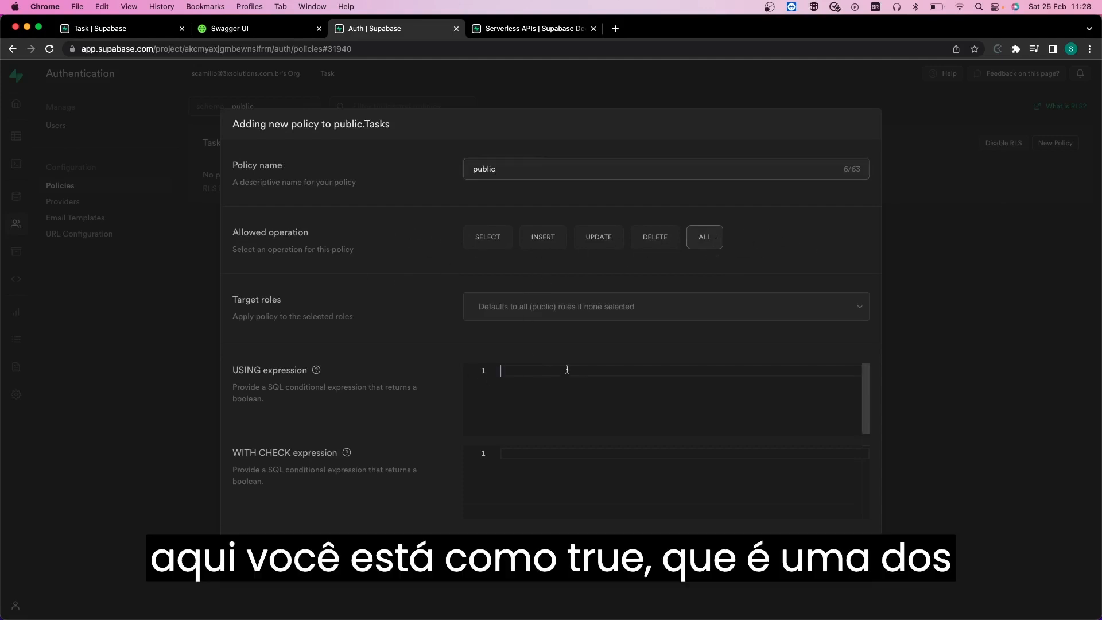
{"action": "type", "text": "true"}
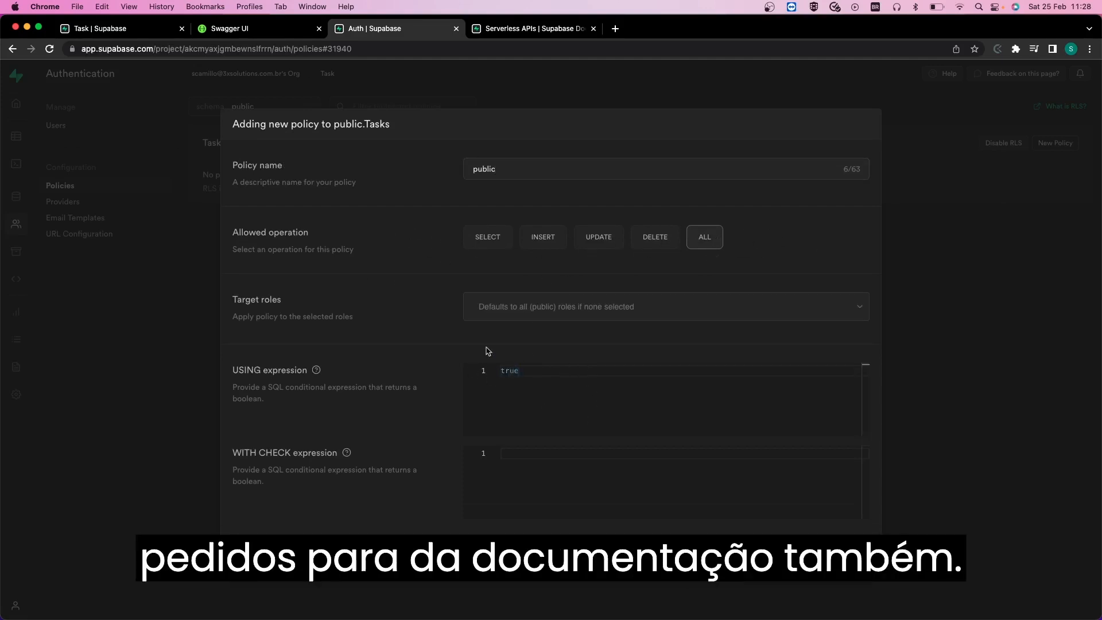
{"action": "left_click", "coordinate": [583, 464]}
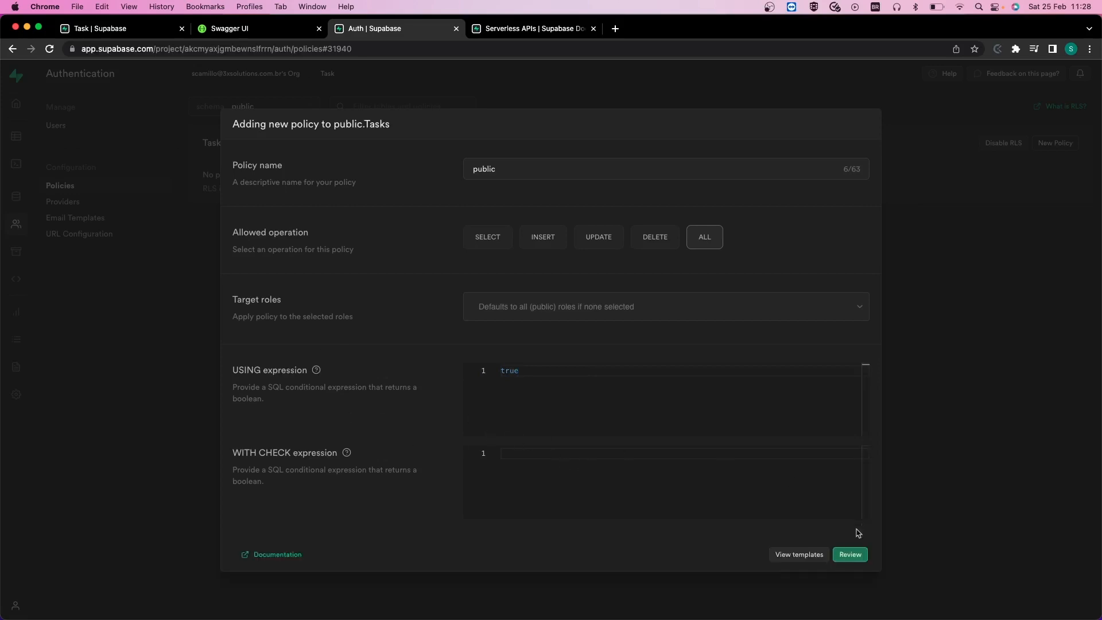
{"action": "left_click", "coordinate": [857, 555]}
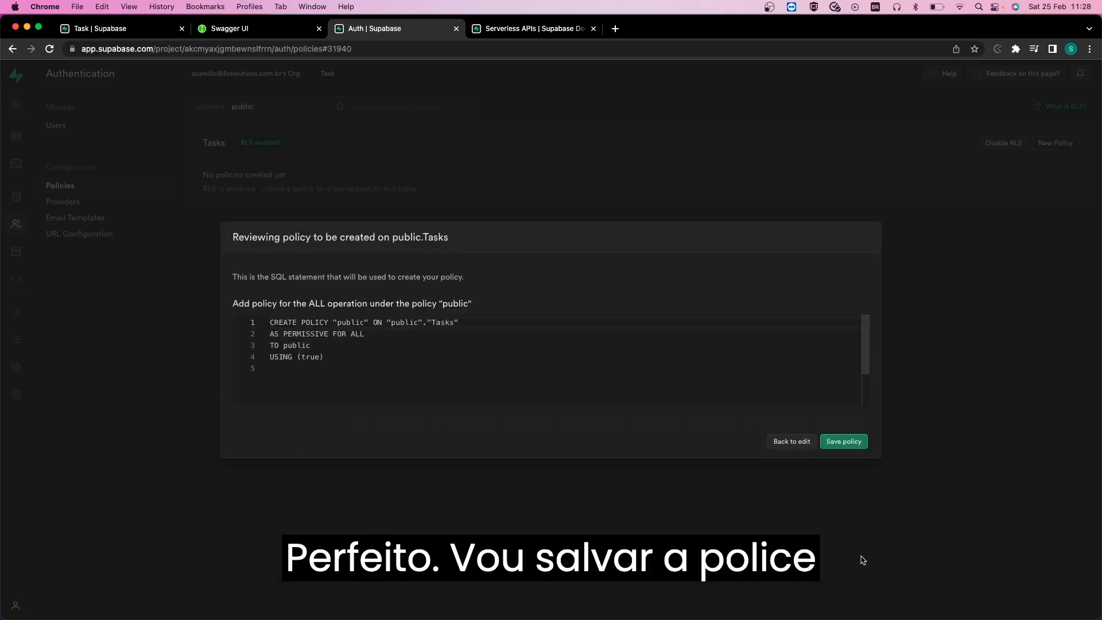
{"action": "left_click", "coordinate": [855, 446]}
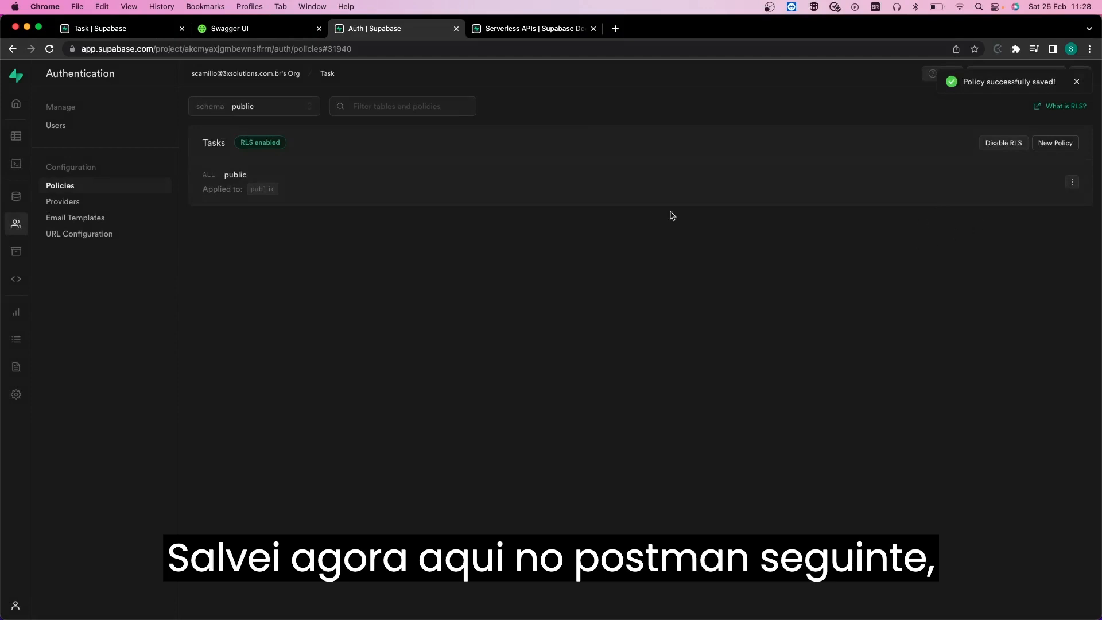
Return to Postman and resend the GET request for the Tasks table.
{"action": "key", "text": "super+Tab"}
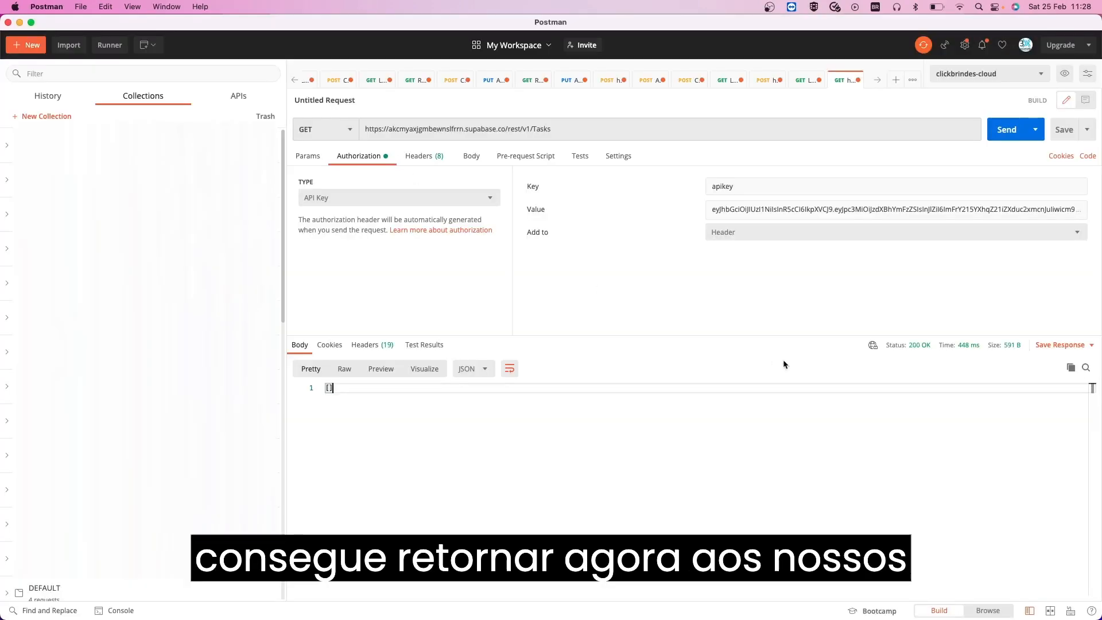
{"action": "left_click", "coordinate": [1005, 129]}
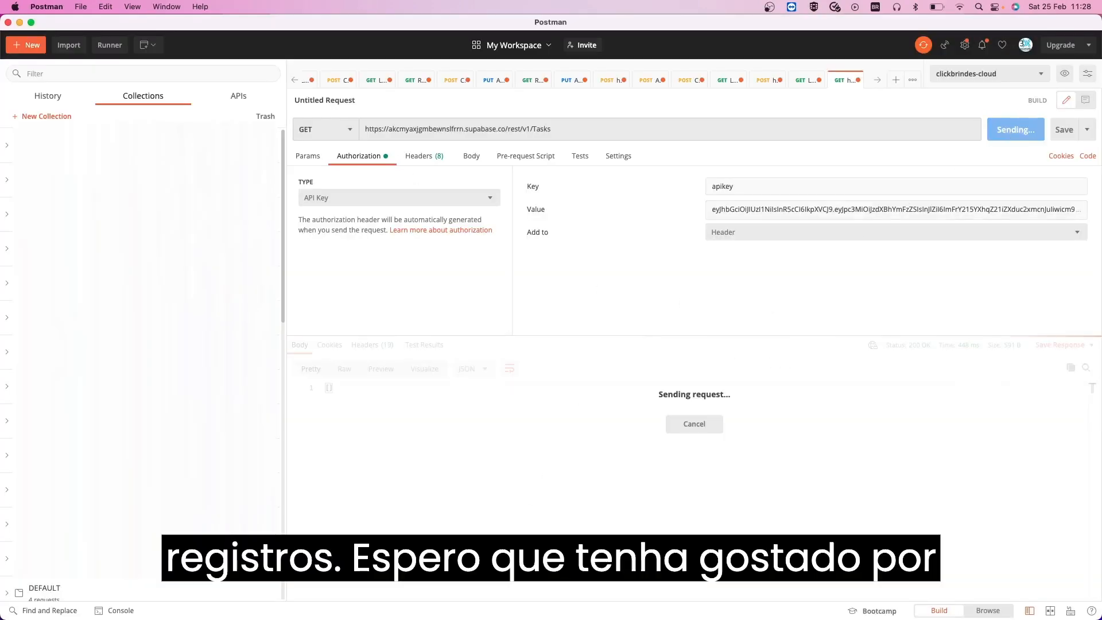